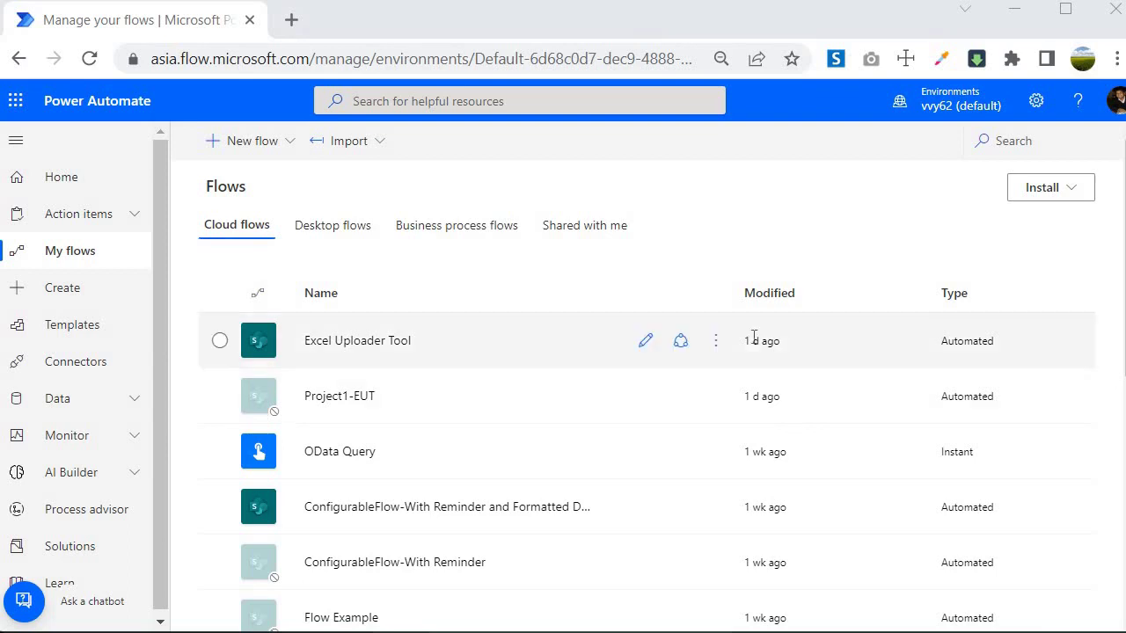
- Check the Excel Uploader Tool's run history from its actions menu
left_click(716, 341)
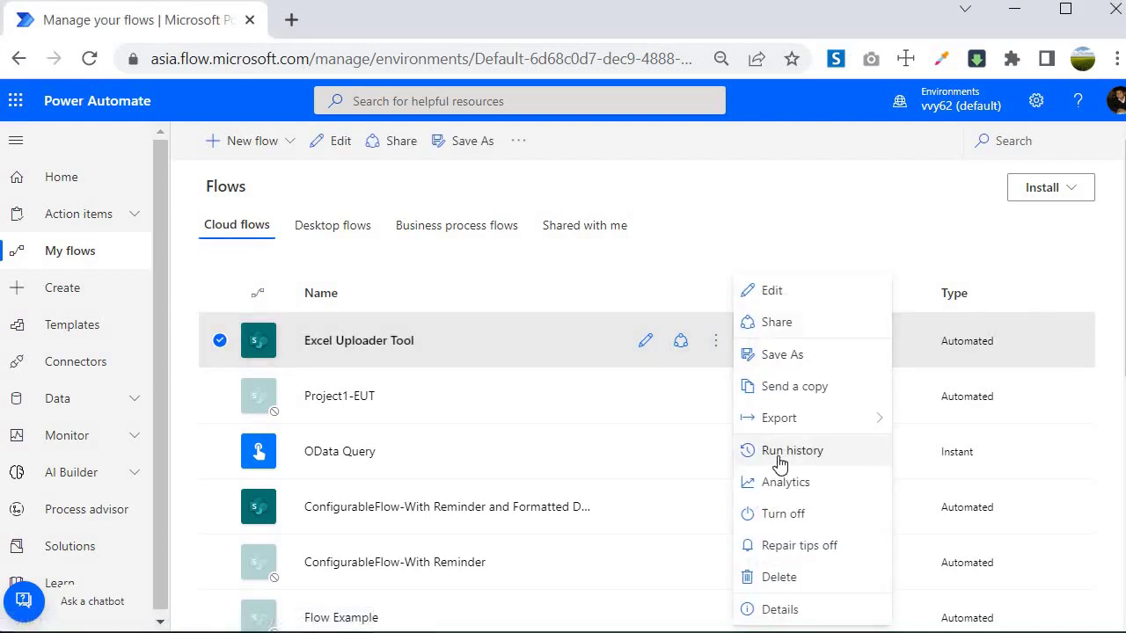
left_click(784, 463)
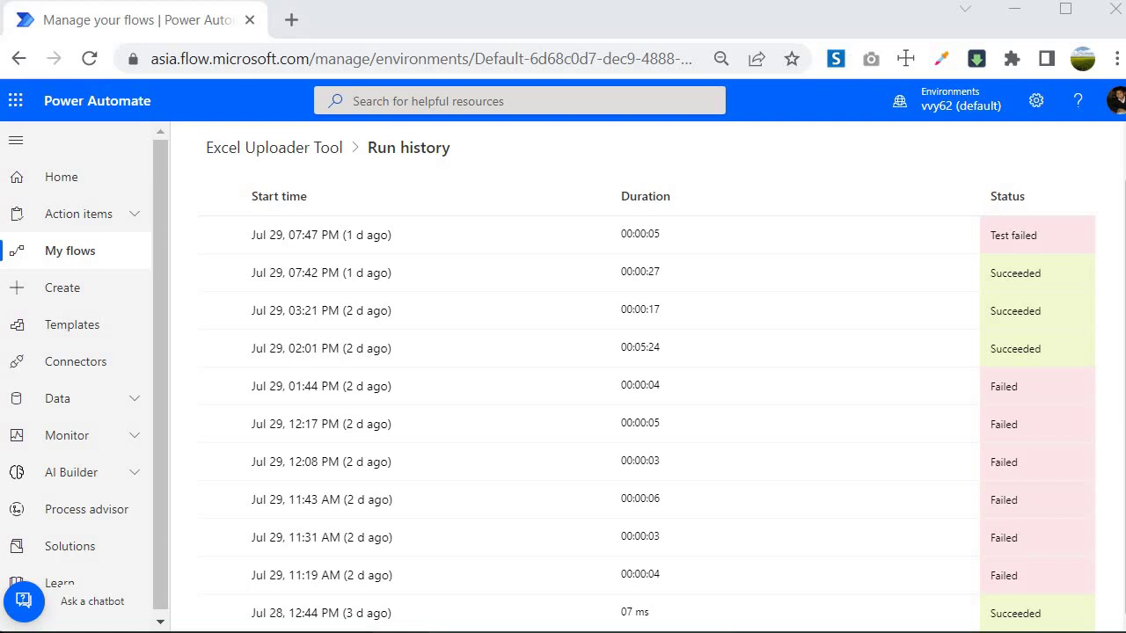
left_click(405, 250)
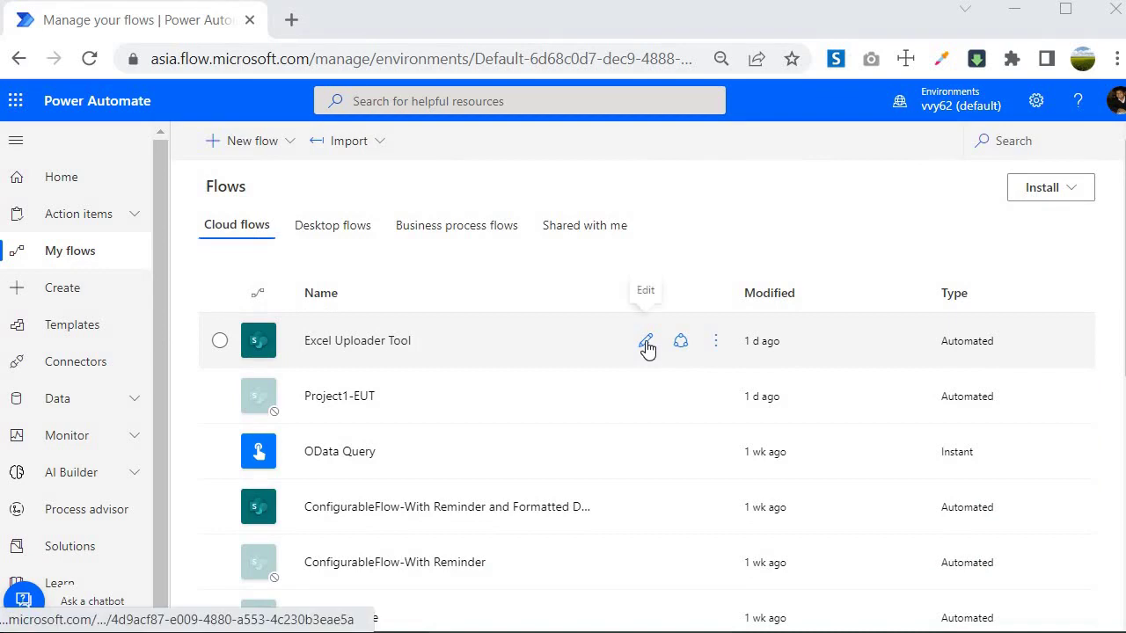
- Edit Excel Uploader Tool and add a Compose action at the end of the Catch scope
left_click(646, 344)
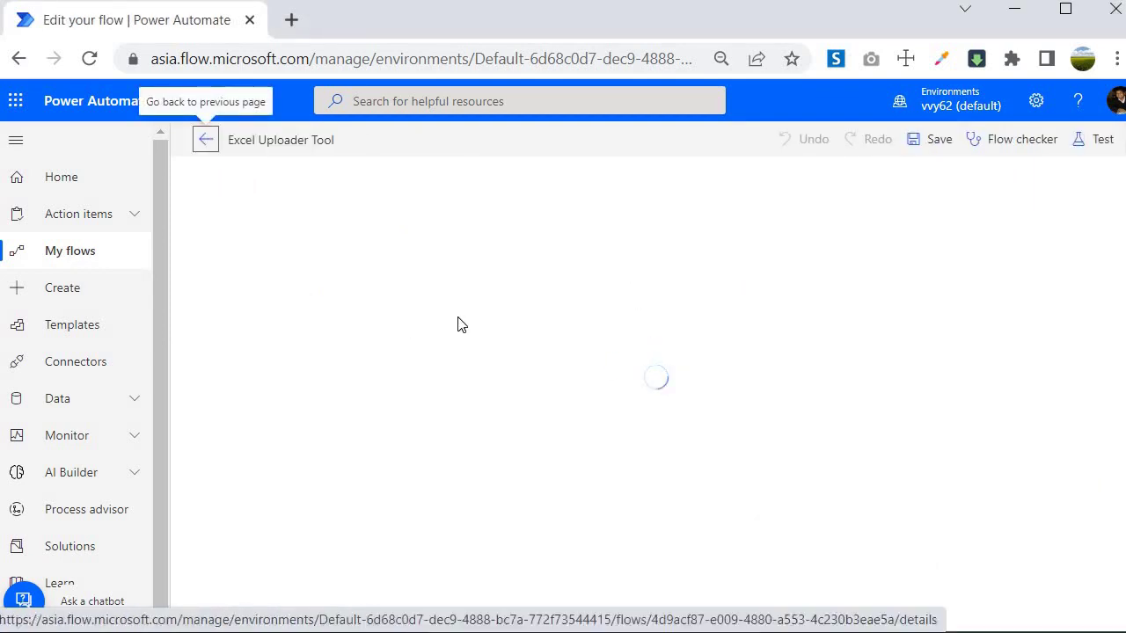
left_click(721, 454)
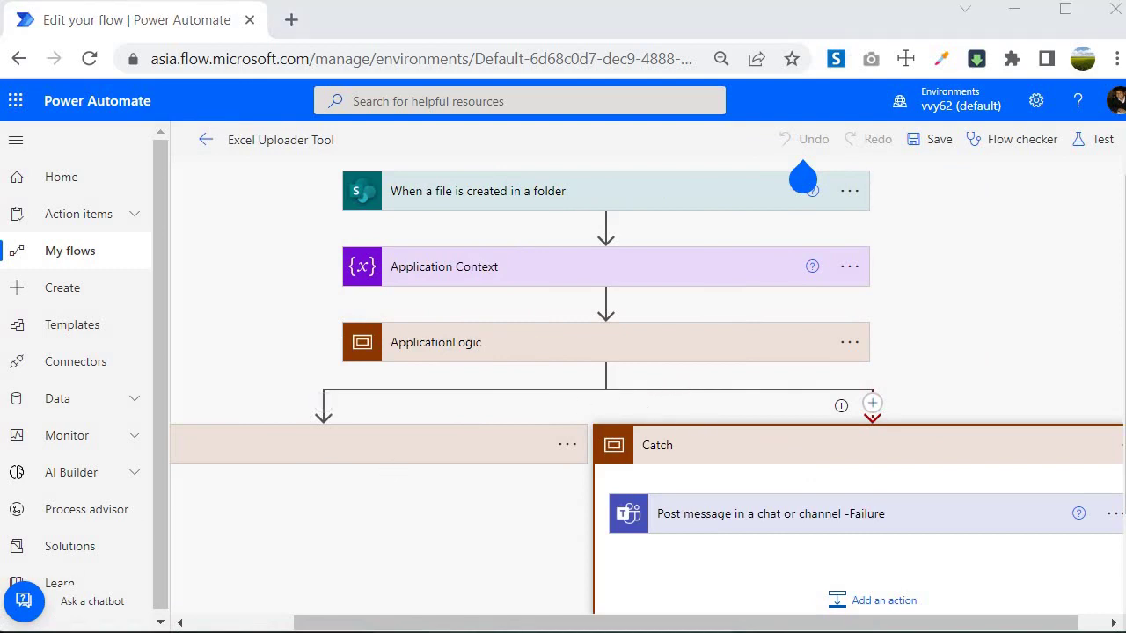
scroll(759, 518, "down", 2)
left_click(695, 457)
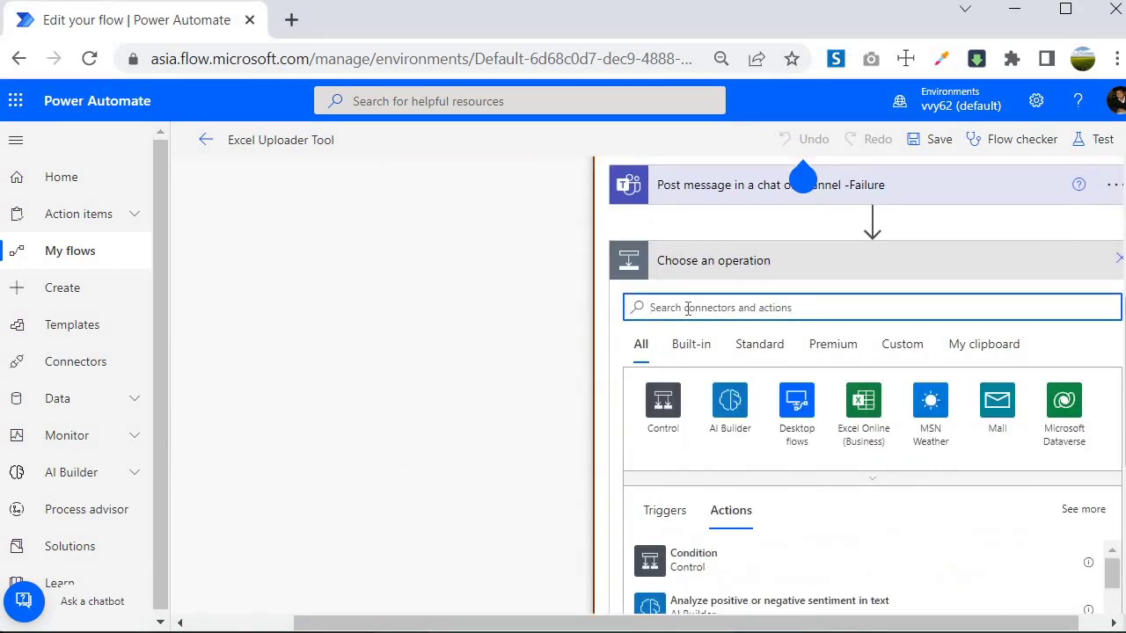
type("compose")
scroll(603, 428, "down", 1)
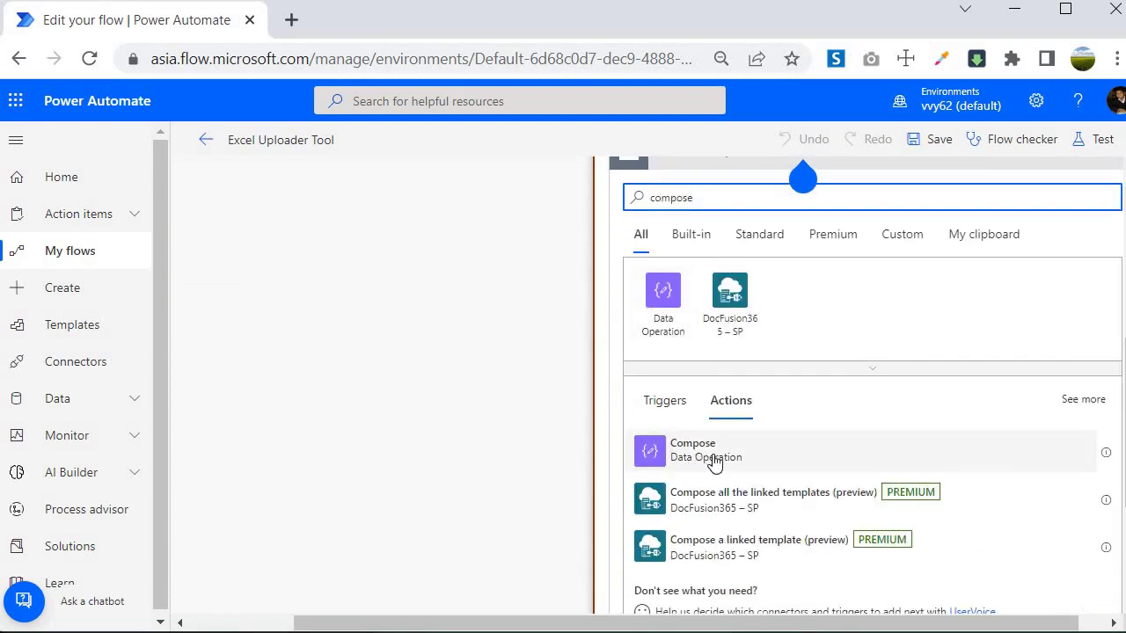
left_click(637, 472)
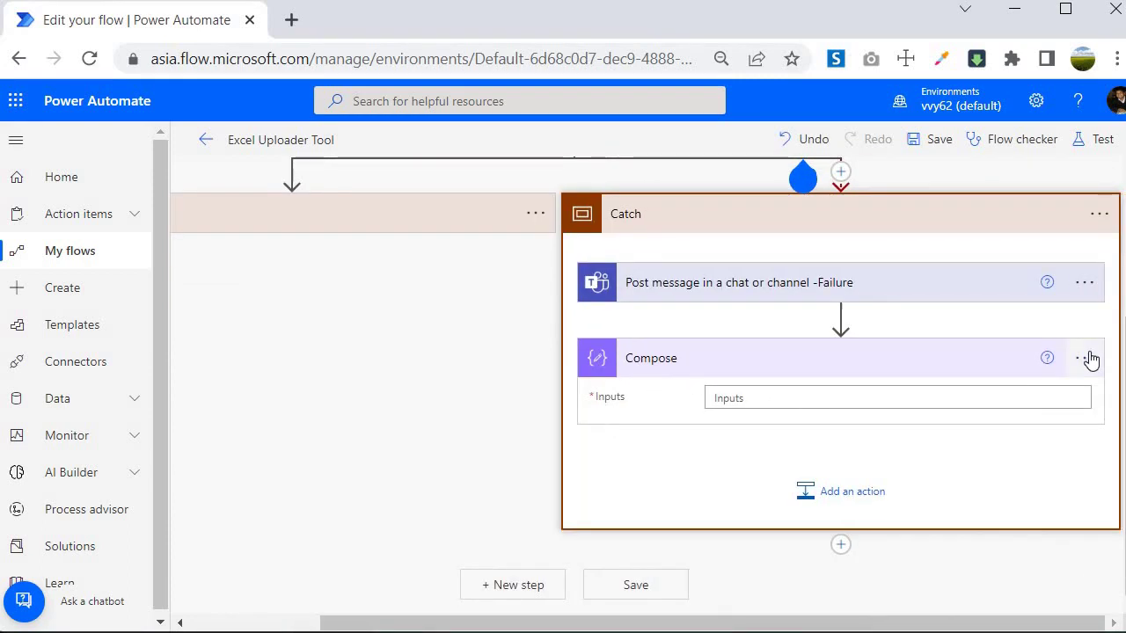
- Rename the new Compose action to 'Extract Flow Info'
left_click(1086, 358)
left_click(957, 398)
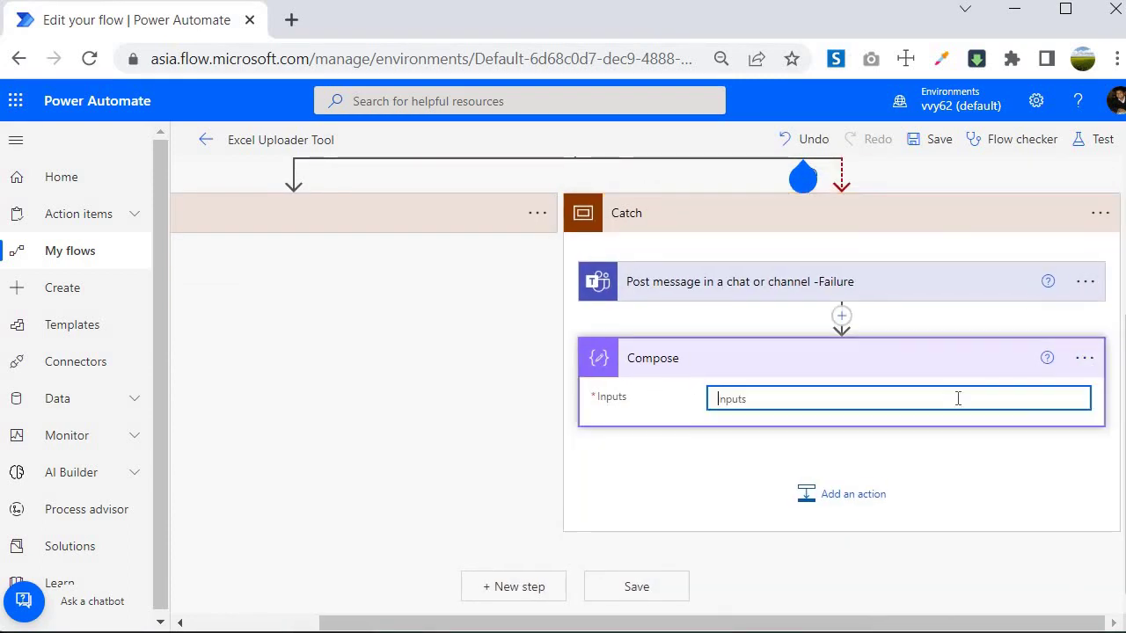
left_click(1084, 359)
left_click(921, 388)
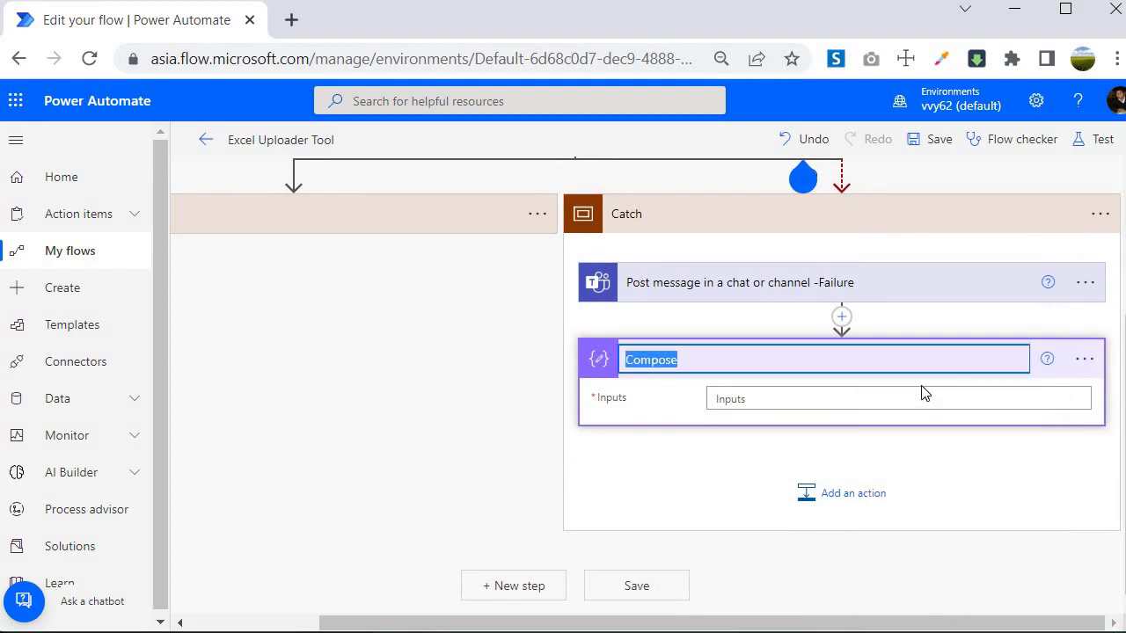
type("Extract Flow I")
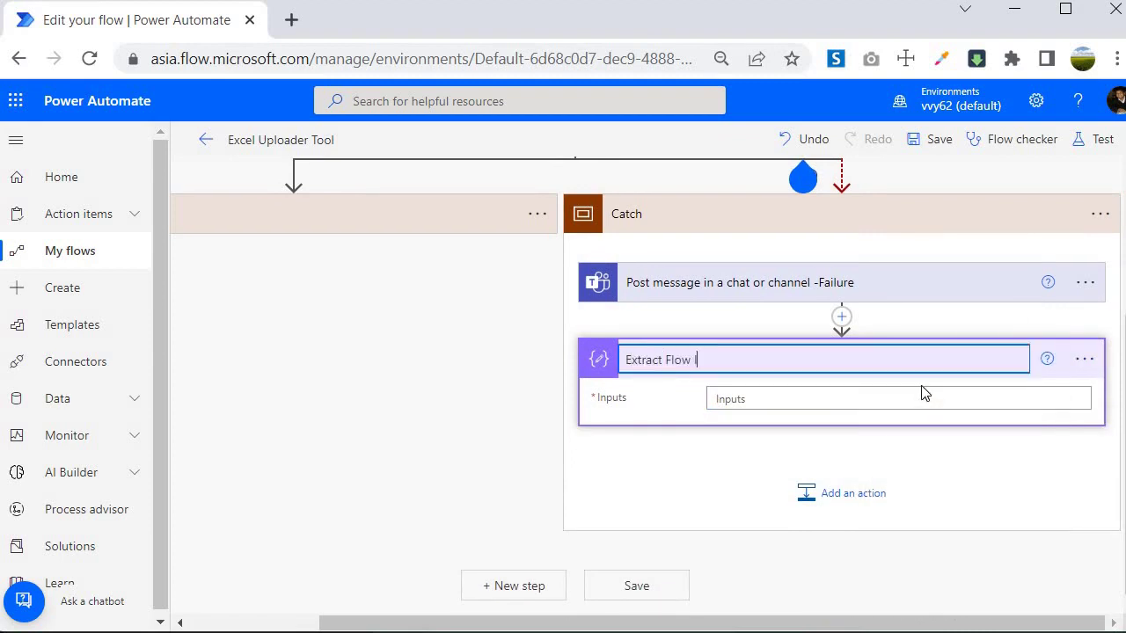
type("nfo")
left_click(919, 398)
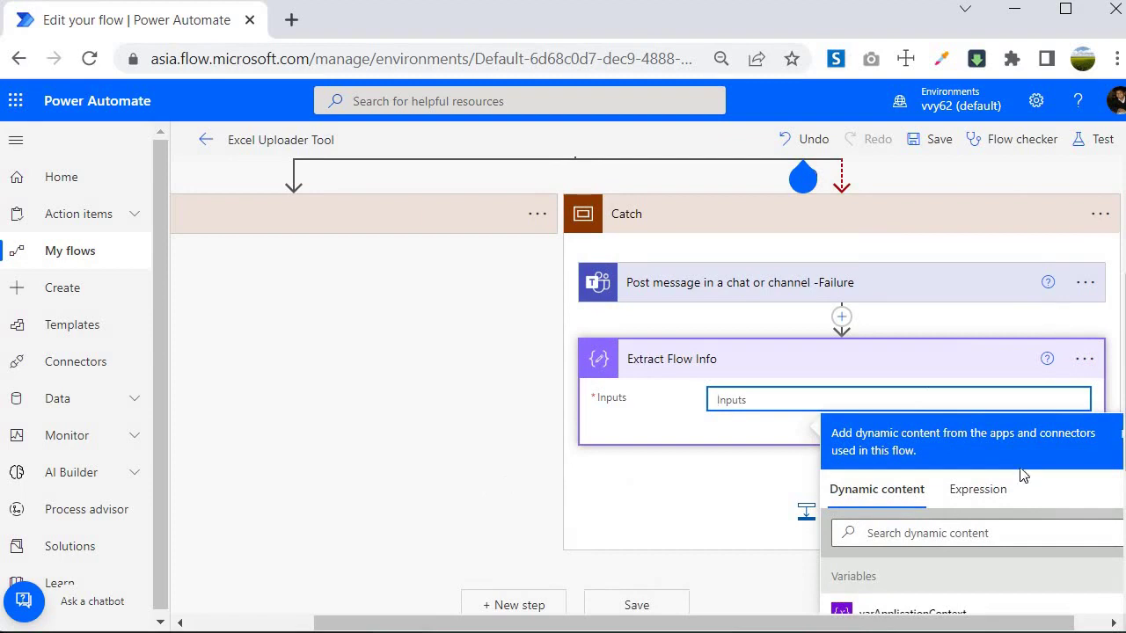
- Set Extract Flow Info's Inputs to the workflow() expression
left_click(981, 493)
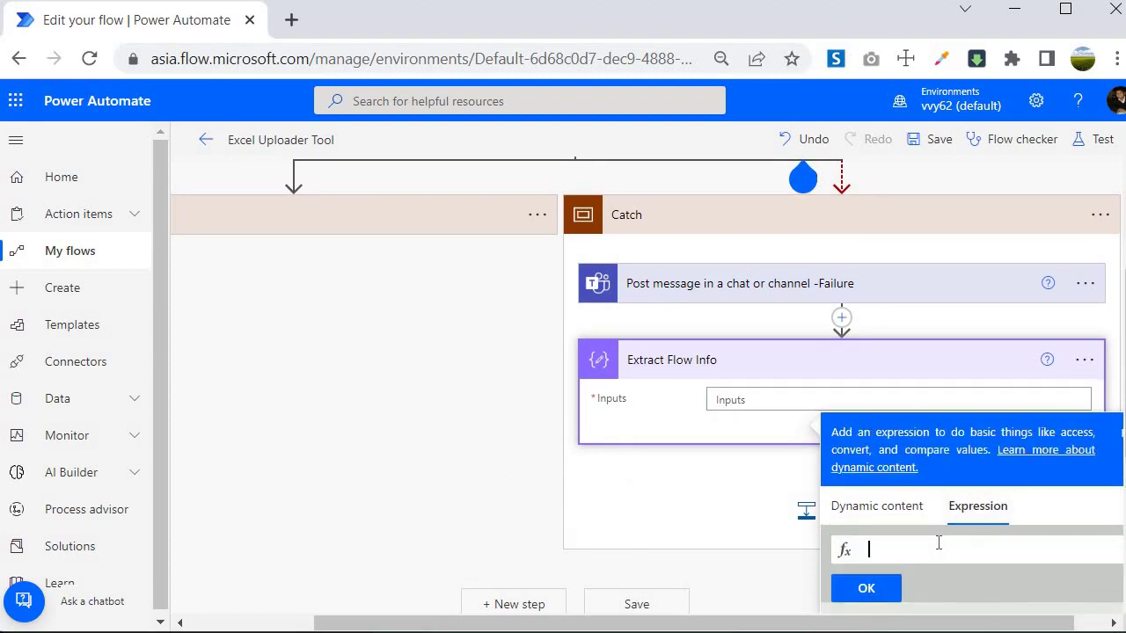
type("wor")
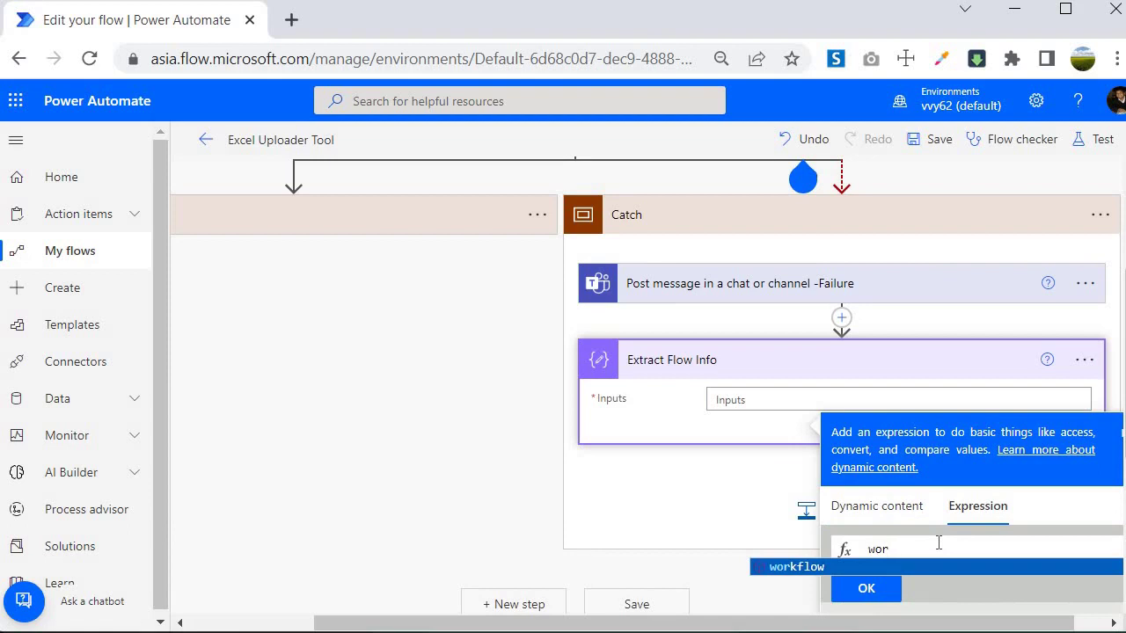
left_click(794, 567)
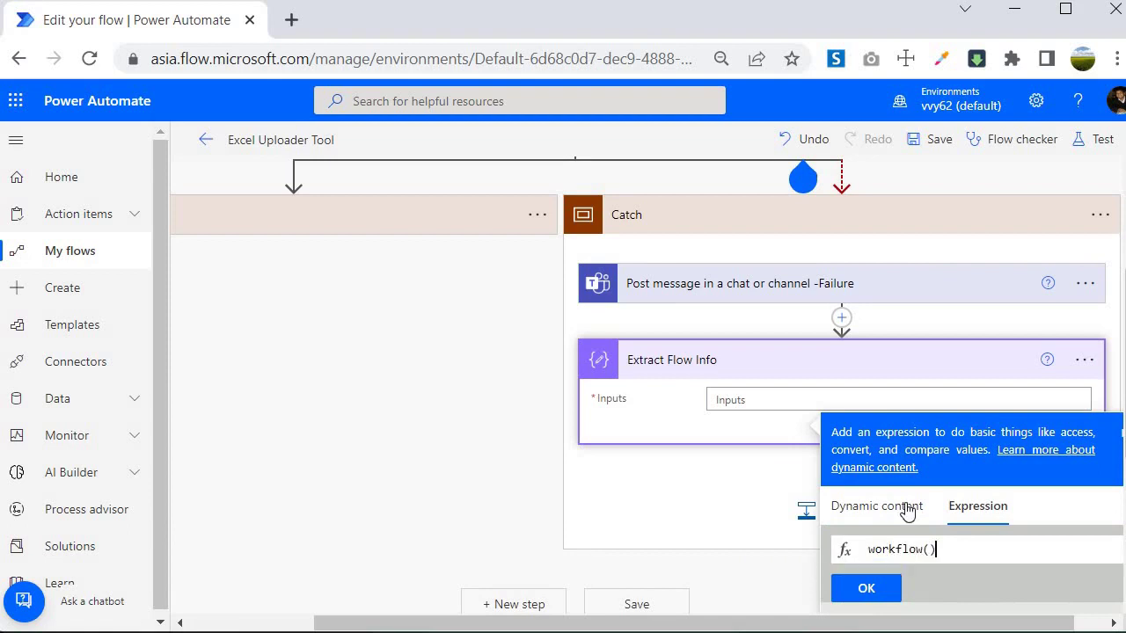
left_click(314, 422)
scroll(314, 422, "up", 3)
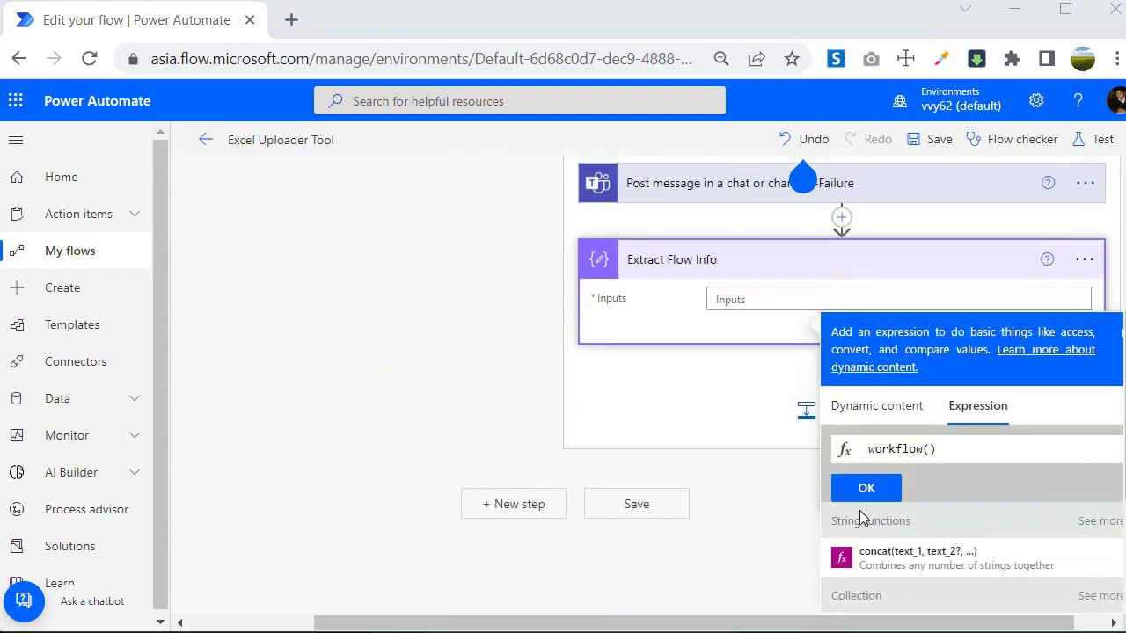
left_click(862, 489)
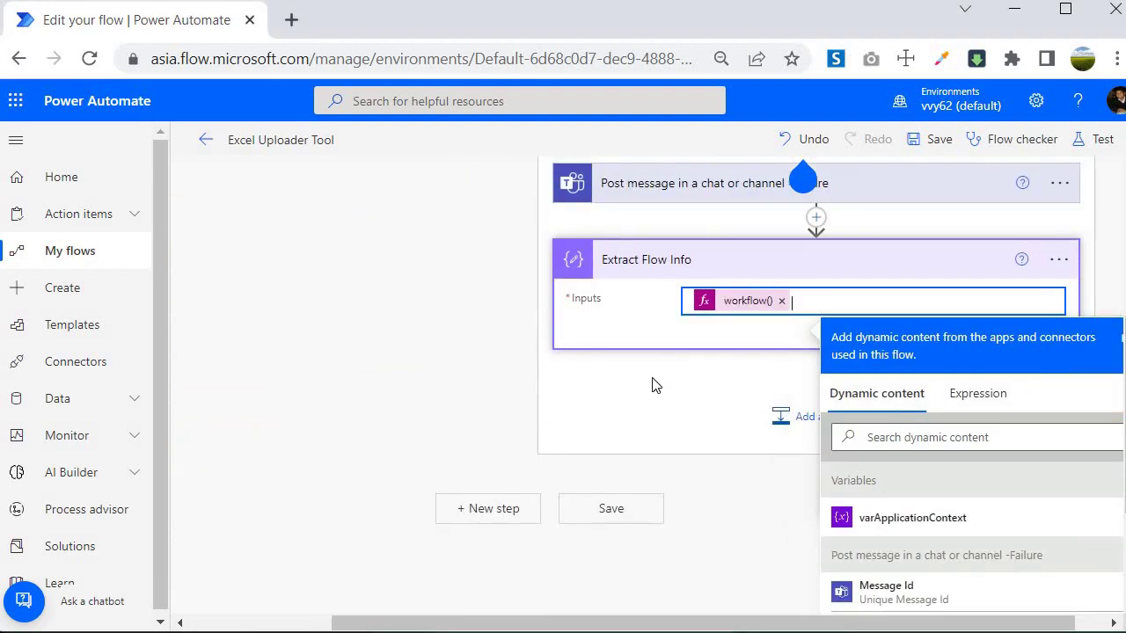
left_click(660, 401)
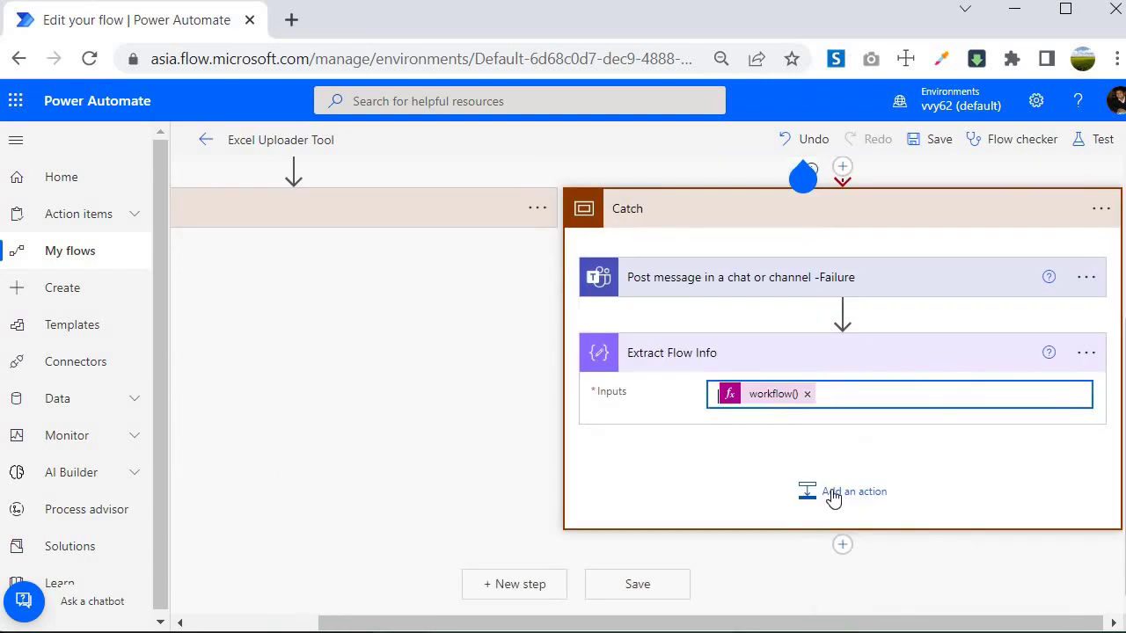
- Add a second Compose action after Extract Flow Info in the Catch scope
left_click(832, 496)
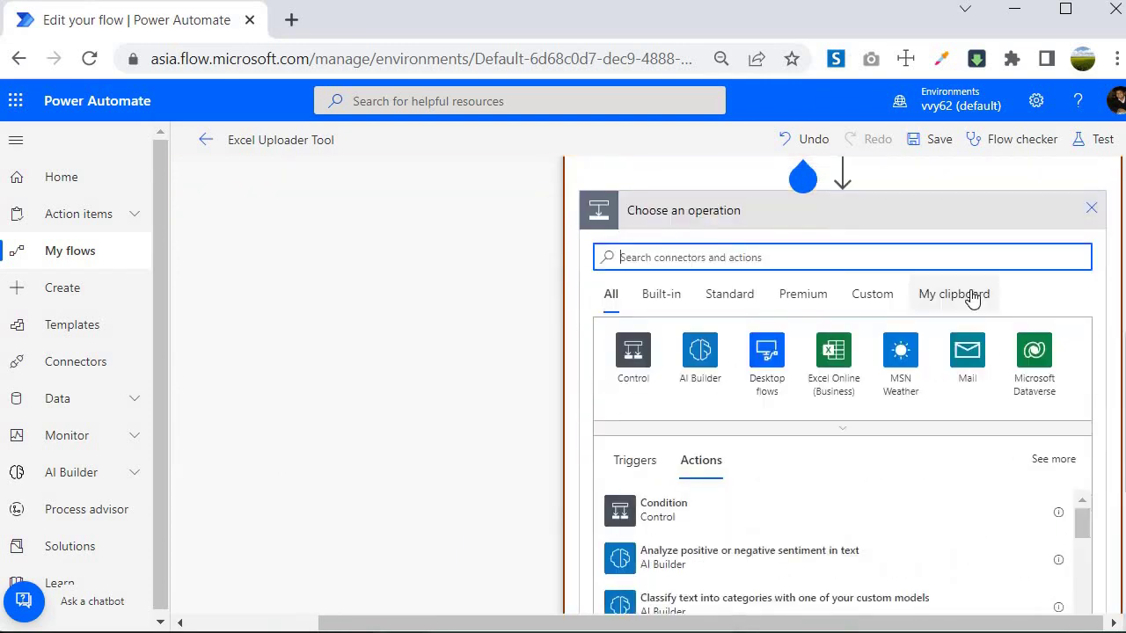
left_click(972, 295)
left_click(613, 292)
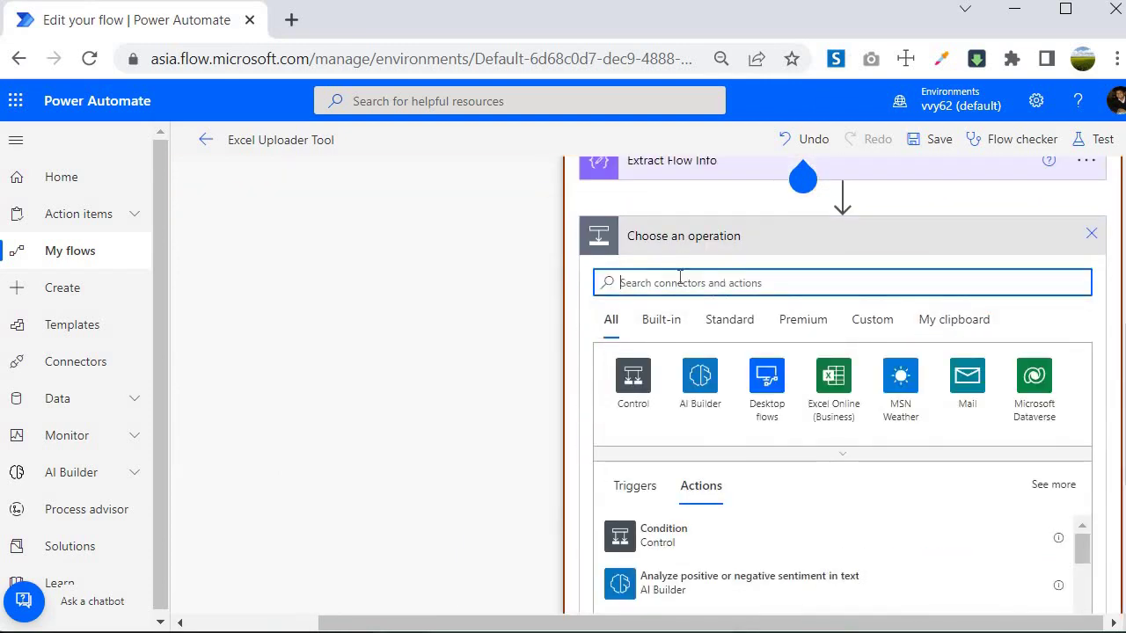
type("compose")
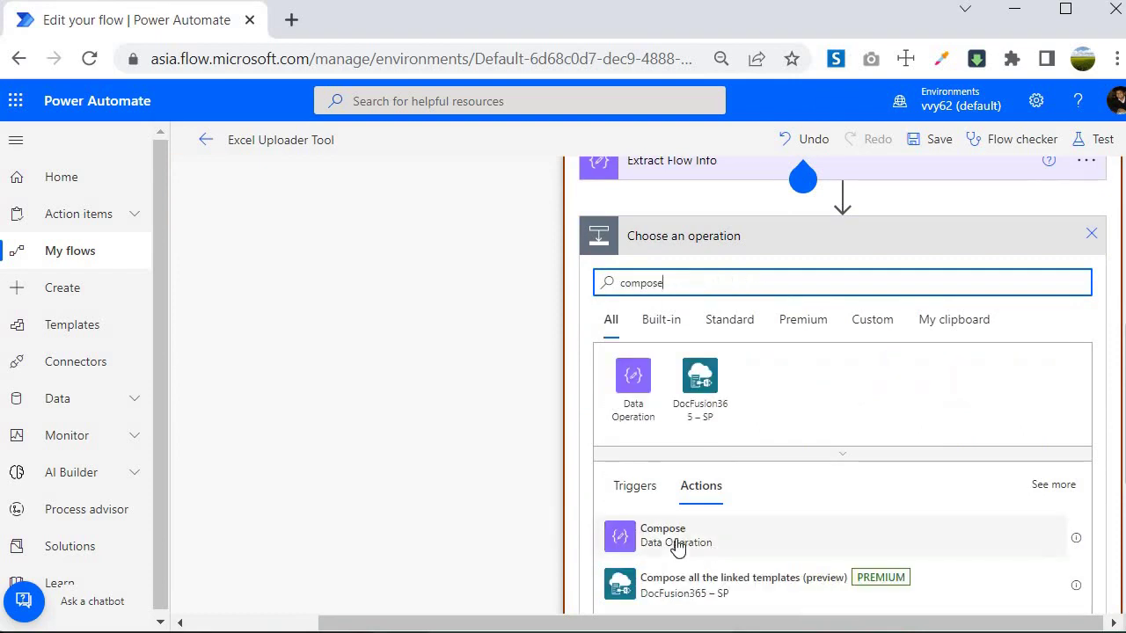
left_click(679, 547)
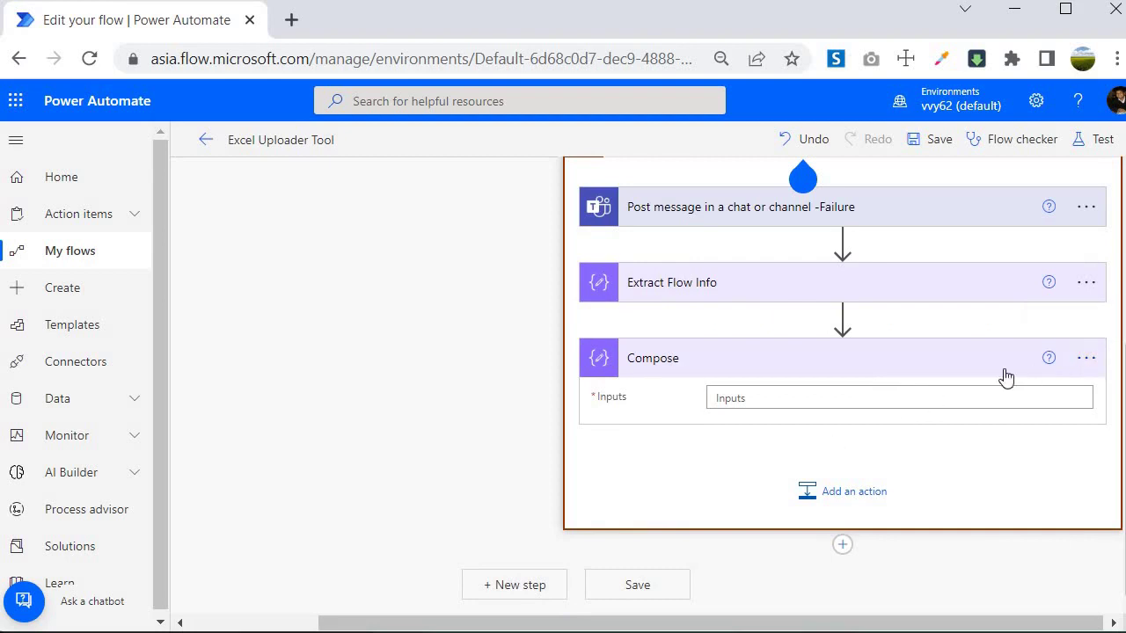
- Rename it 'Build Run History' and start an expression for its Inputs
left_click(1086, 358)
left_click(924, 390)
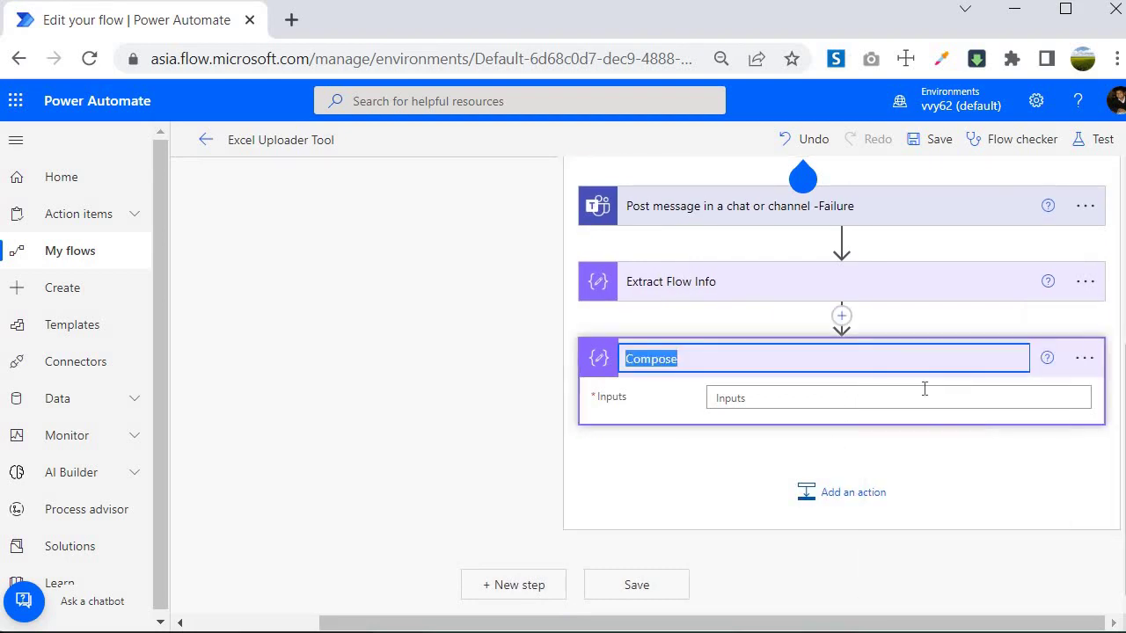
type("Build Run History")
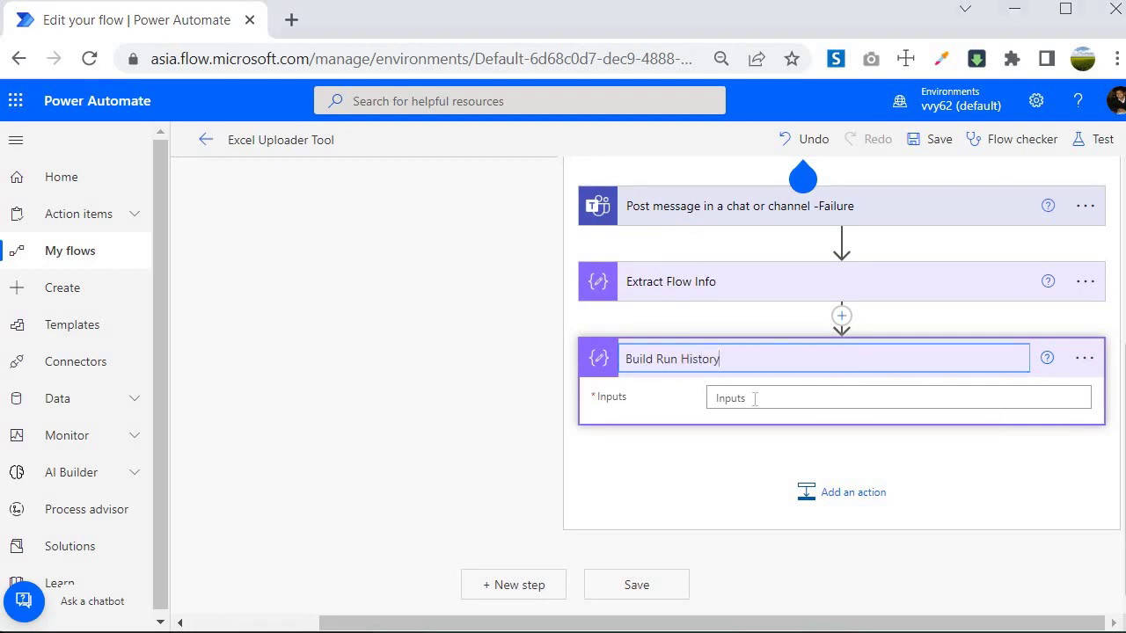
left_click(1002, 398)
left_click(970, 497)
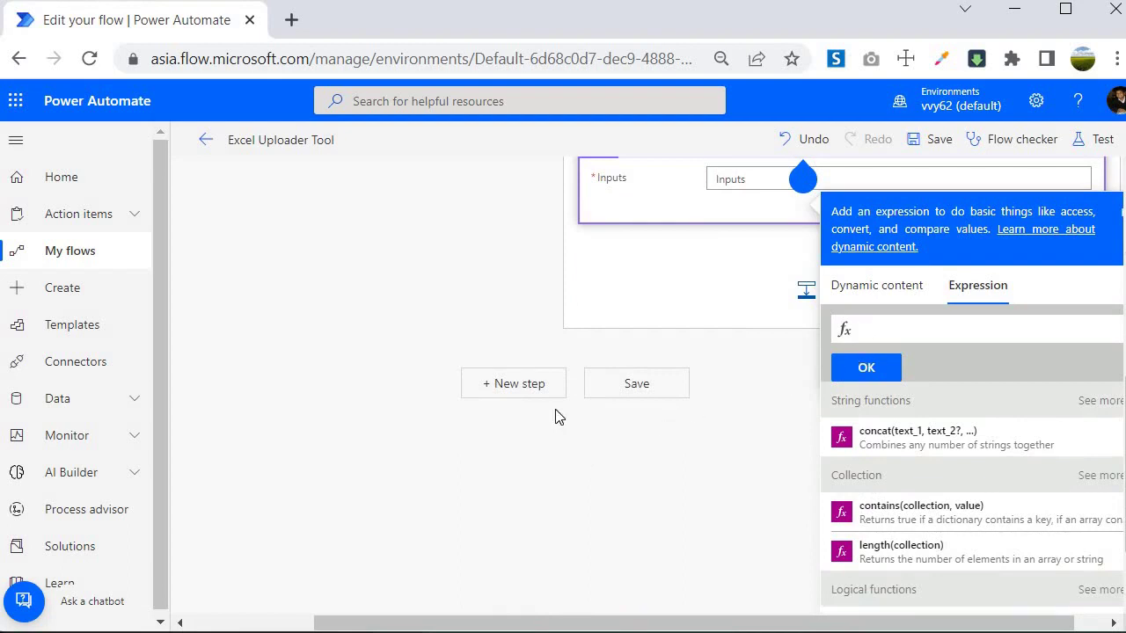
- Duplicate the editor tab and open the latest failed Excel Uploader Tool run, selecting its URL
right_click(215, 37)
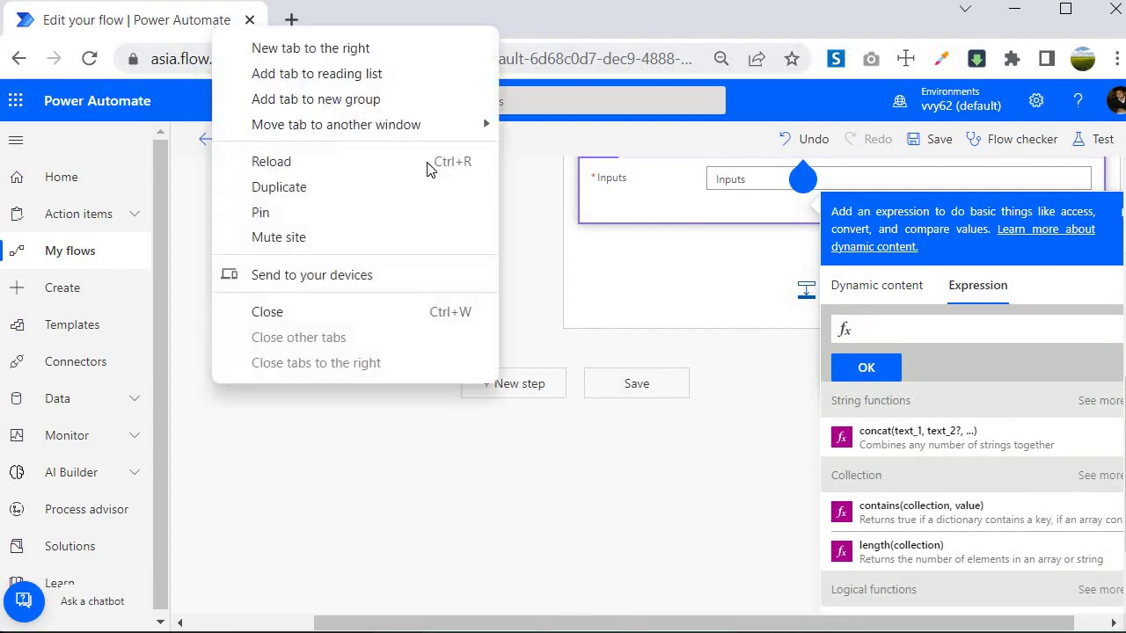
left_click(322, 201)
left_click(77, 255)
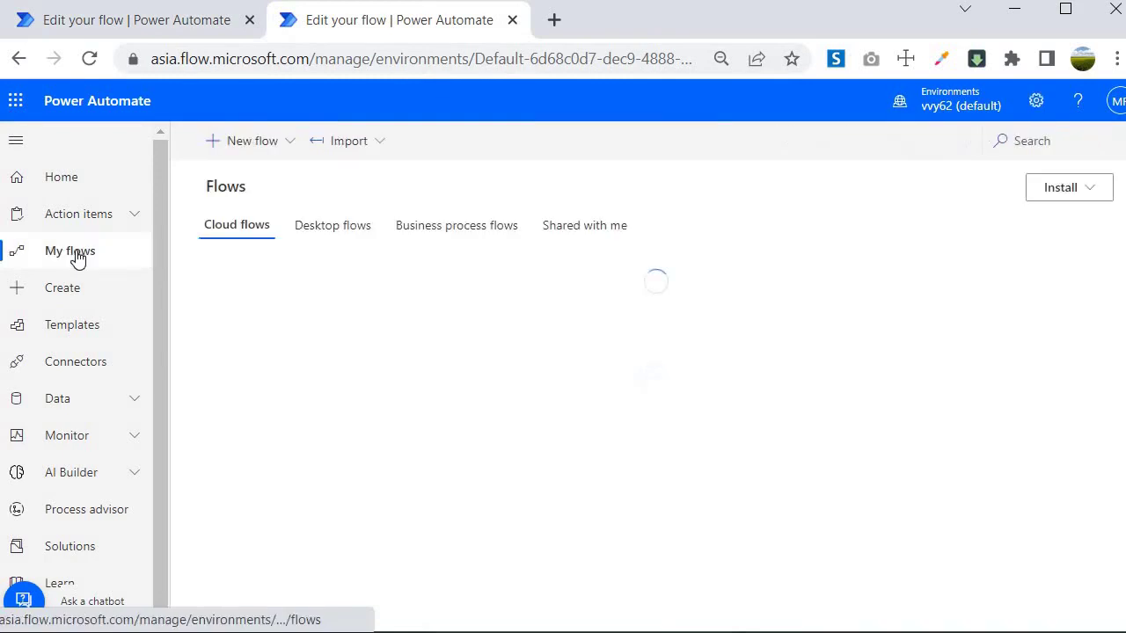
left_click(716, 339)
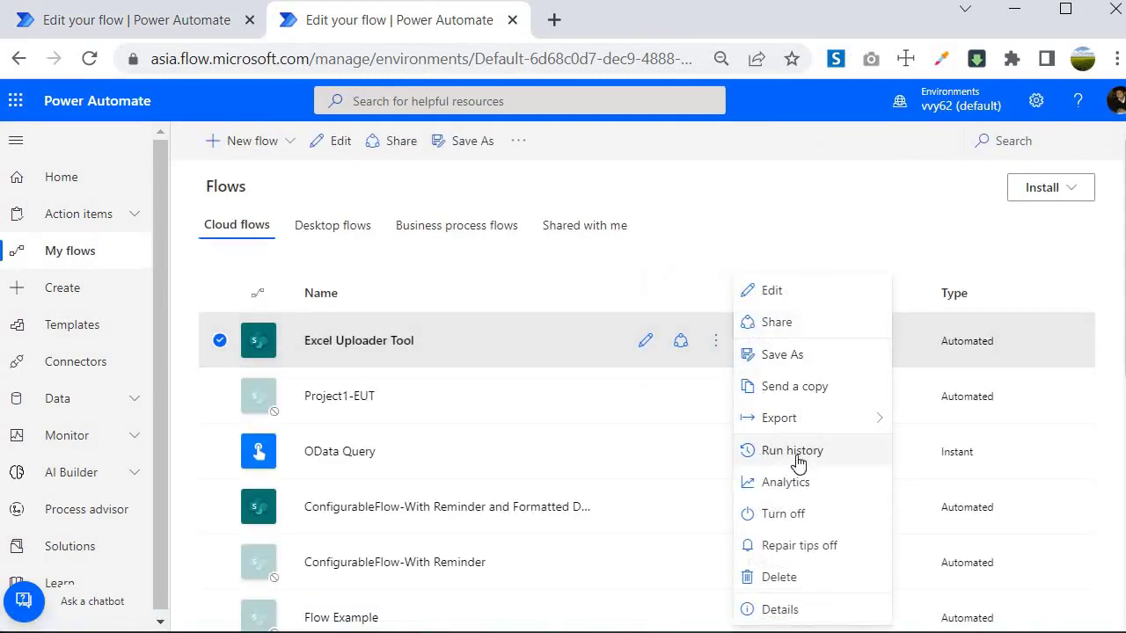
left_click(799, 463)
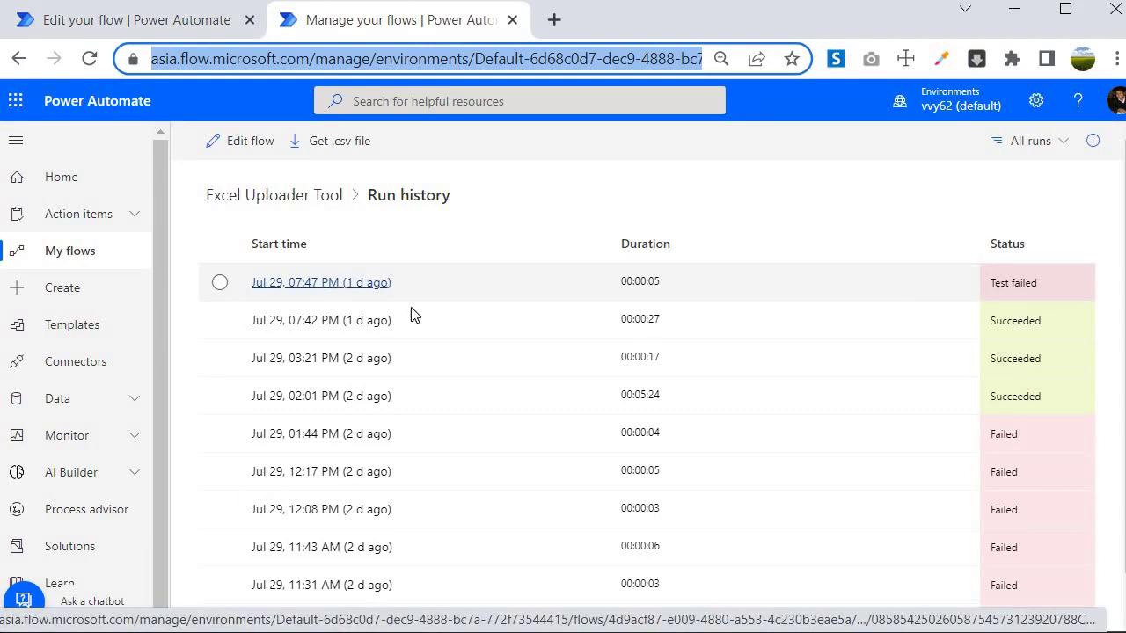
left_click(293, 282)
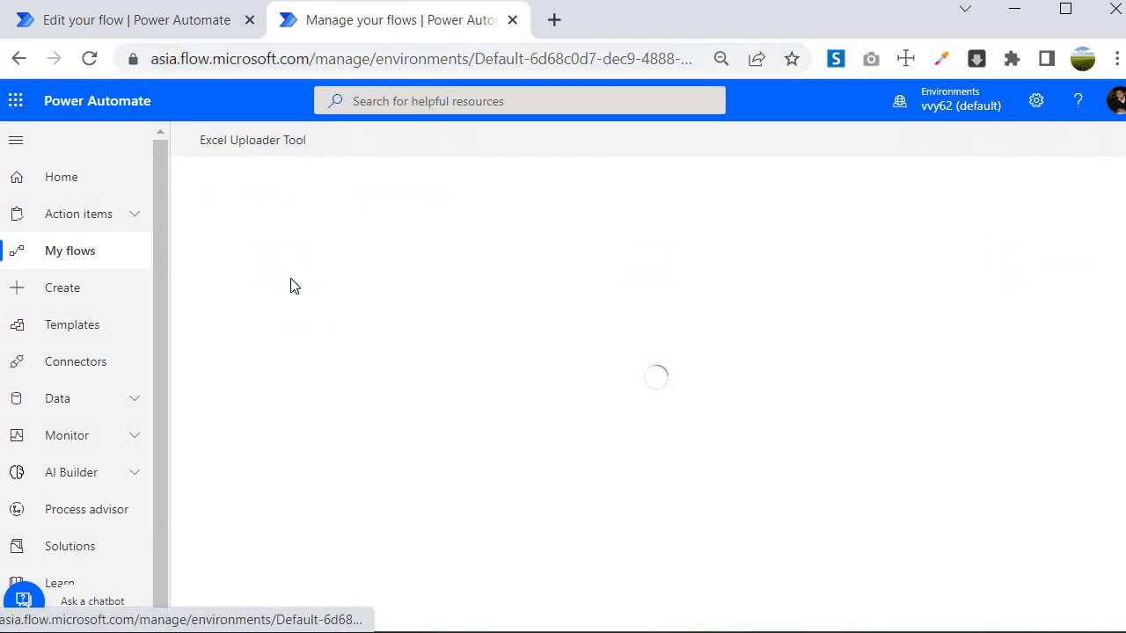
left_click(335, 58)
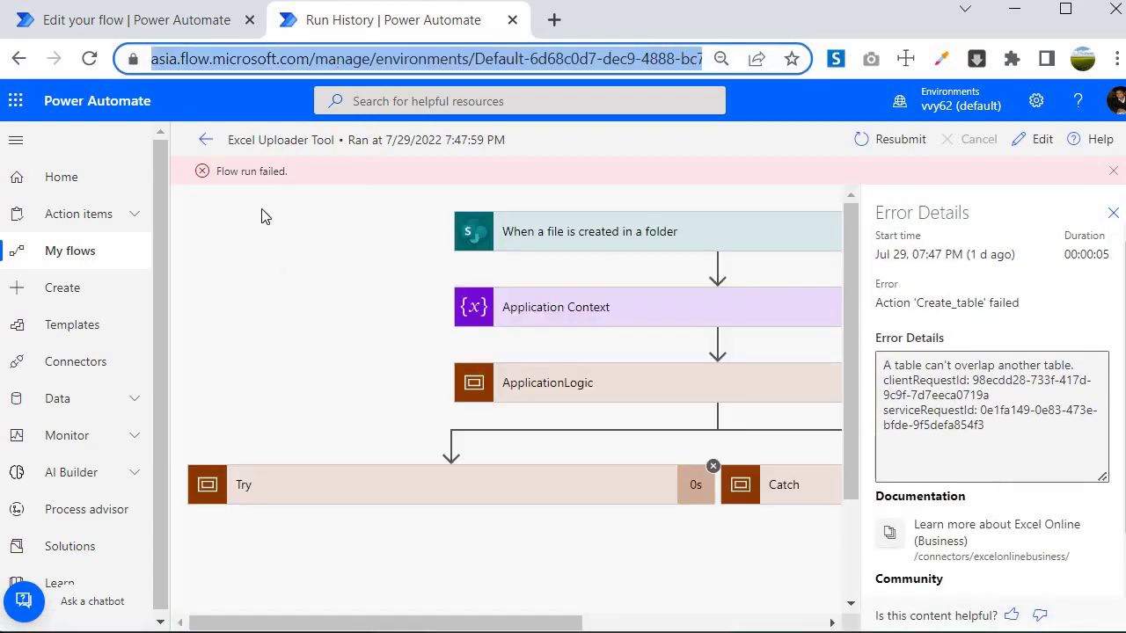
- Paste the failed run's URL into Notepad and select its base address through environments/
key("alt+Tab")
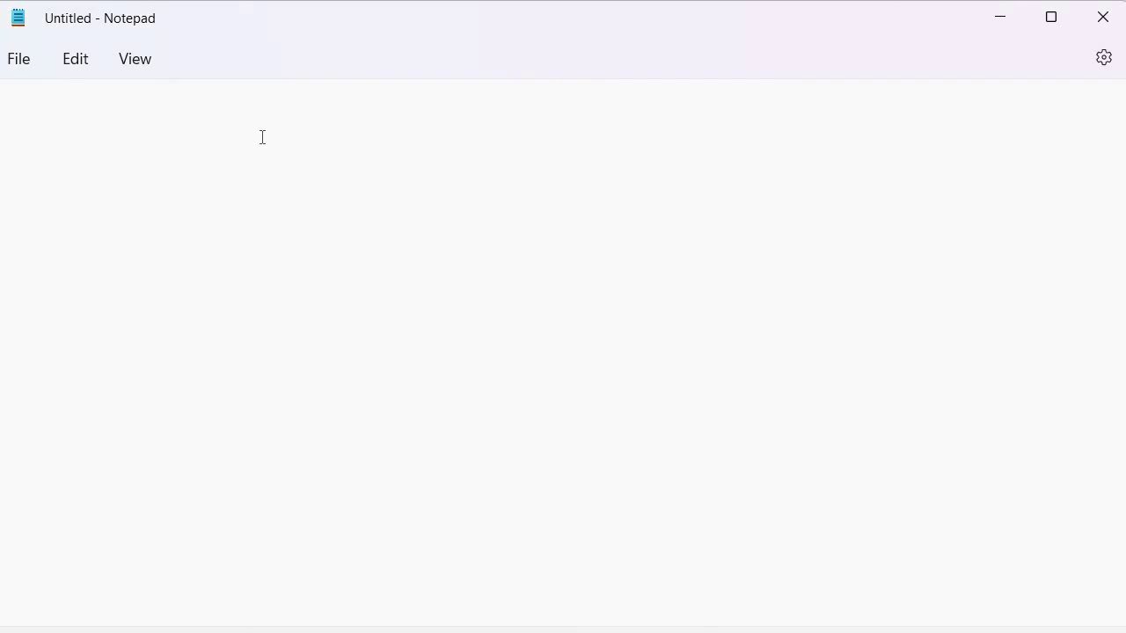
key("ctrl+v")
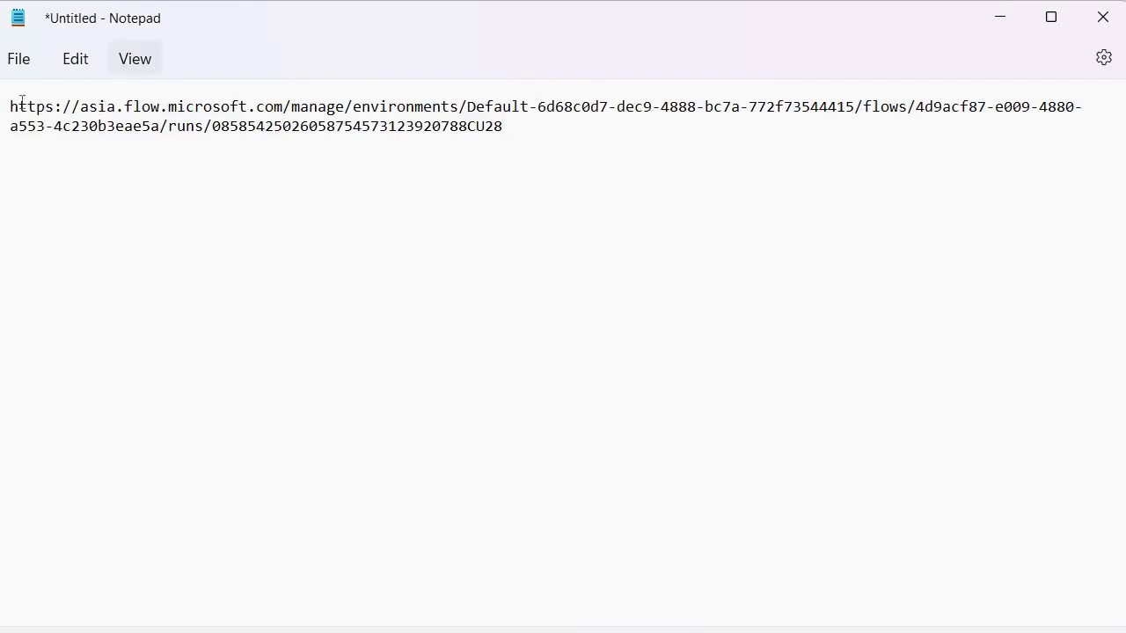
key("Left")
key("Left")
key("Left")
key("Left")
key("Left")
key("Left")
key("Left")
key("Left")
key("Left")
key("Left")
key("Left")
key("Left")
key("Left")
key("Left")
key("Left")
key("Left")
key("Left")
key("Left")
left_click_drag(10, 107, 459, 106)
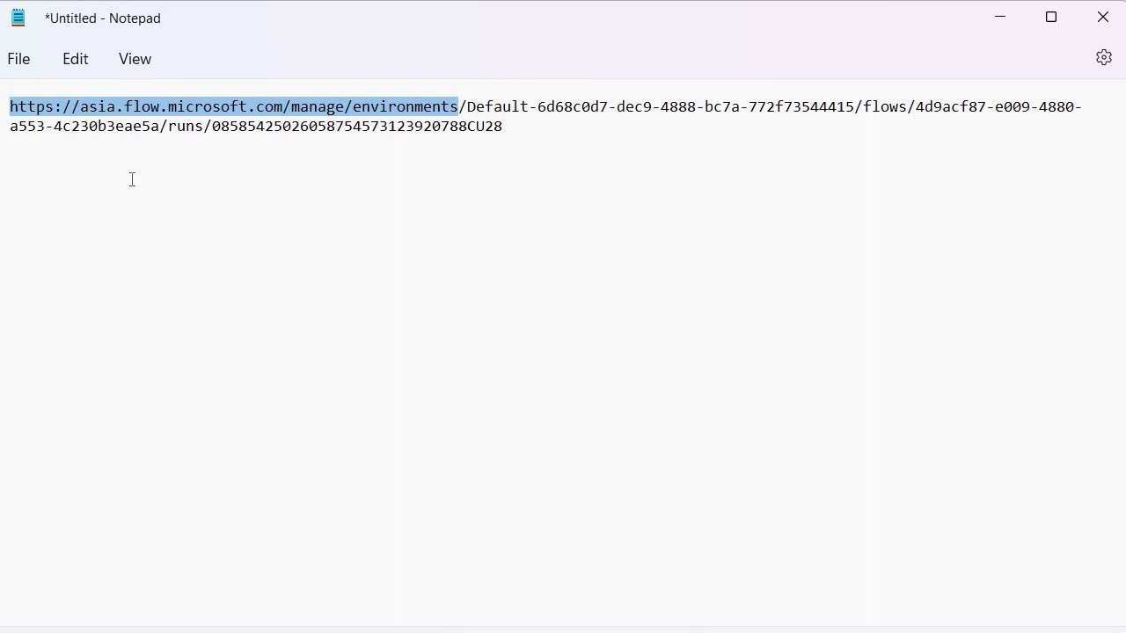
left_click(88, 106)
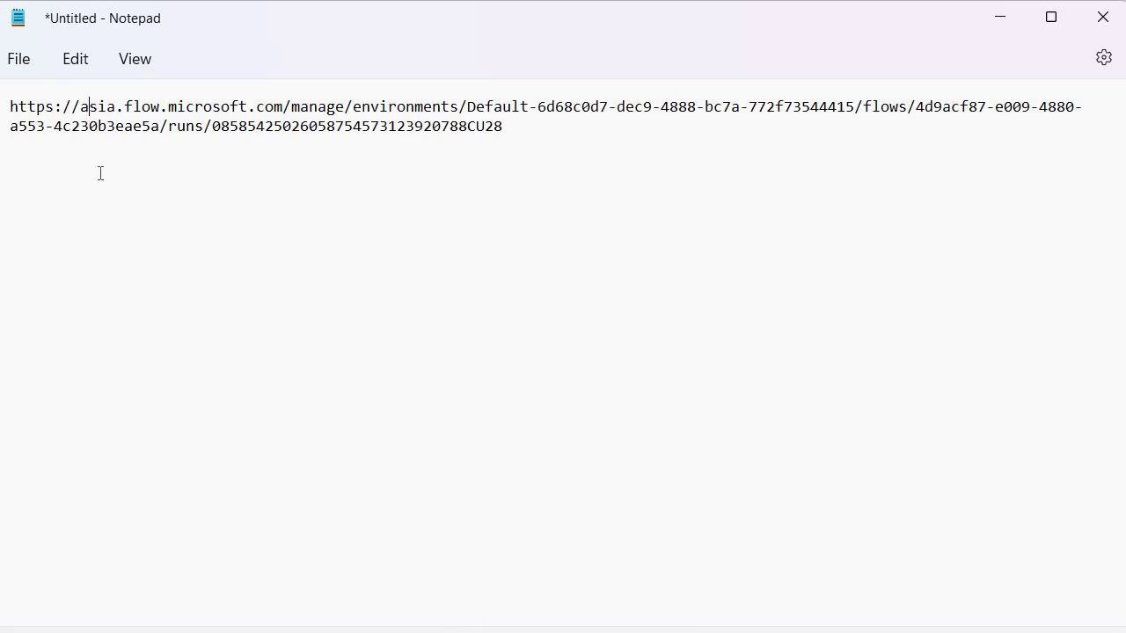
left_click(97, 126)
left_click_drag(11, 102, 426, 97)
left_click(168, 130)
left_click_drag(10, 107, 459, 107)
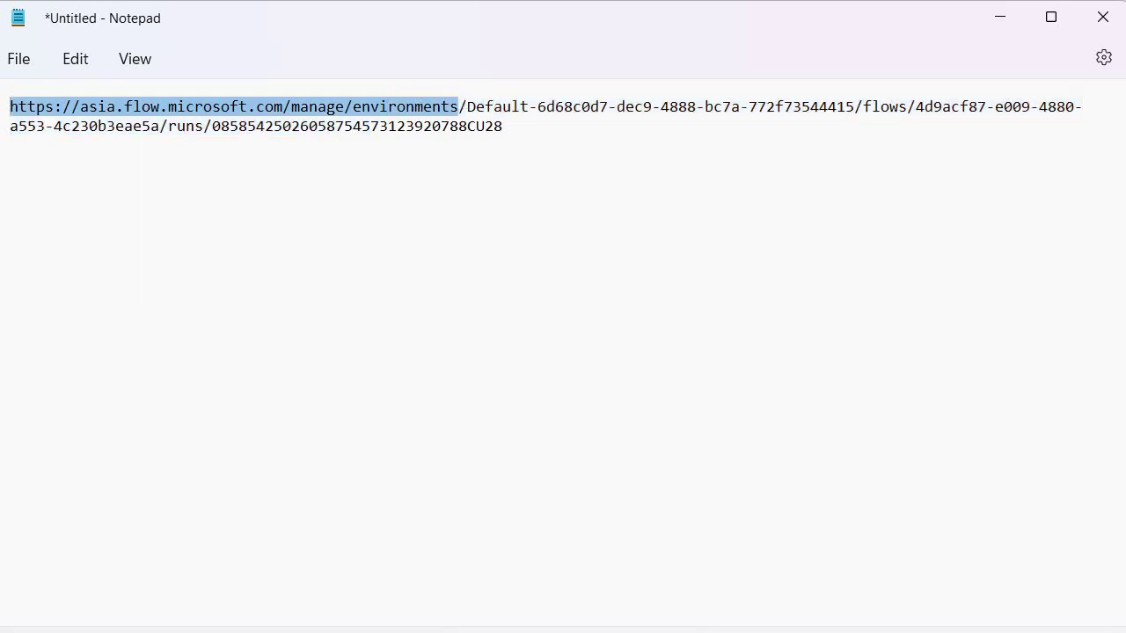
left_click(467, 106, "shift")
key("ctrl+c")
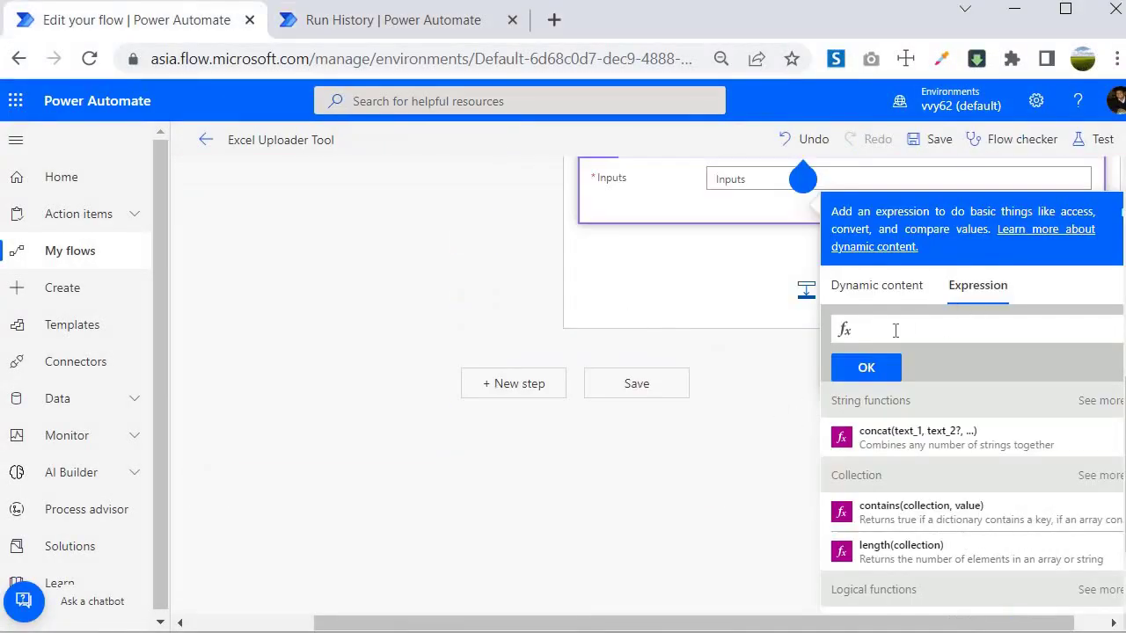
- Begin the Build Run History expression with concat(' plus the pasted environments/ base address
type("con")
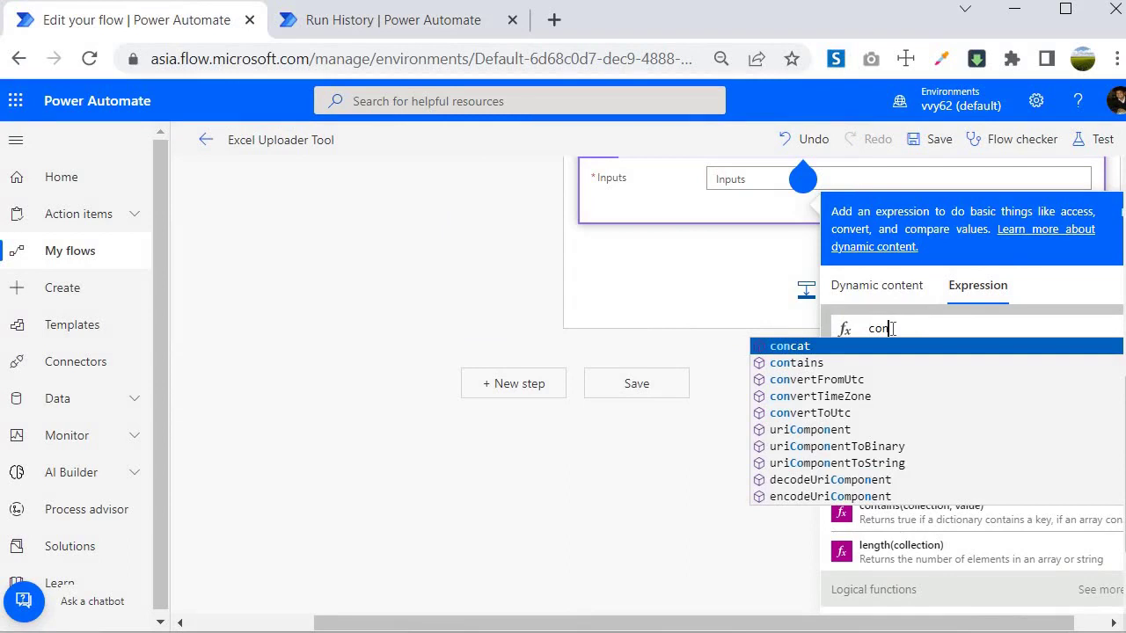
key("Tab")
type("(")
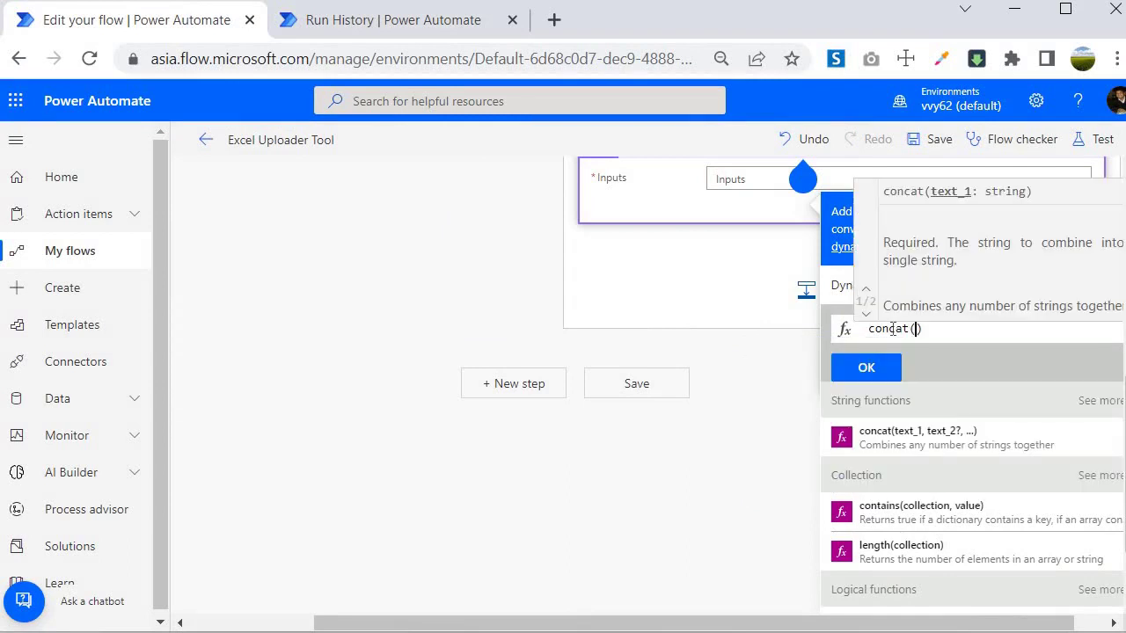
type("'")
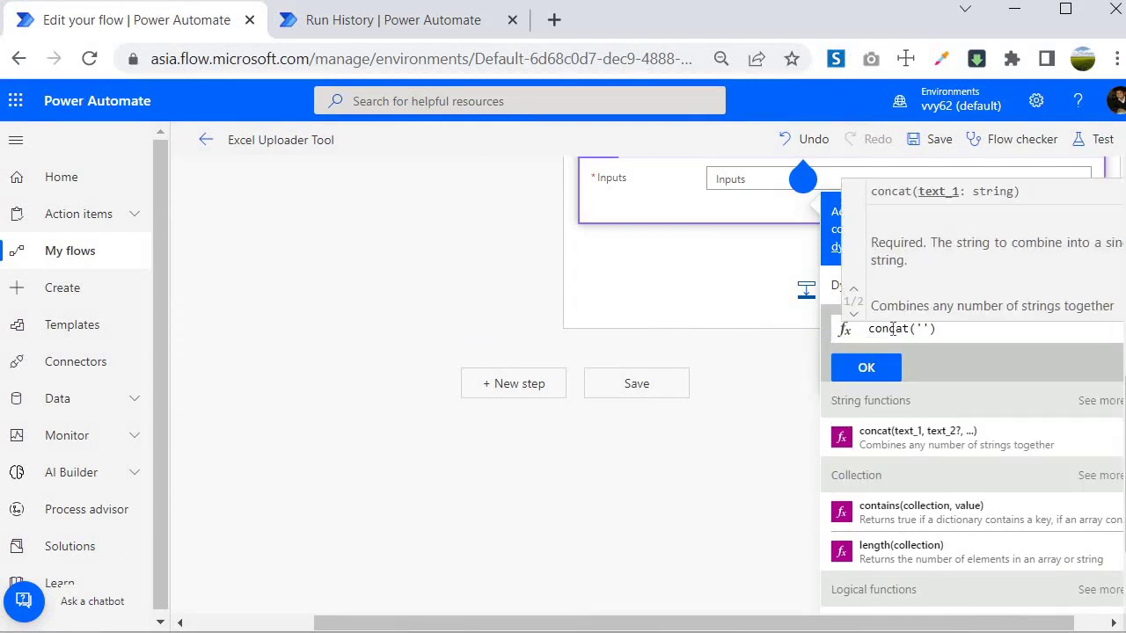
key("ctrl+v")
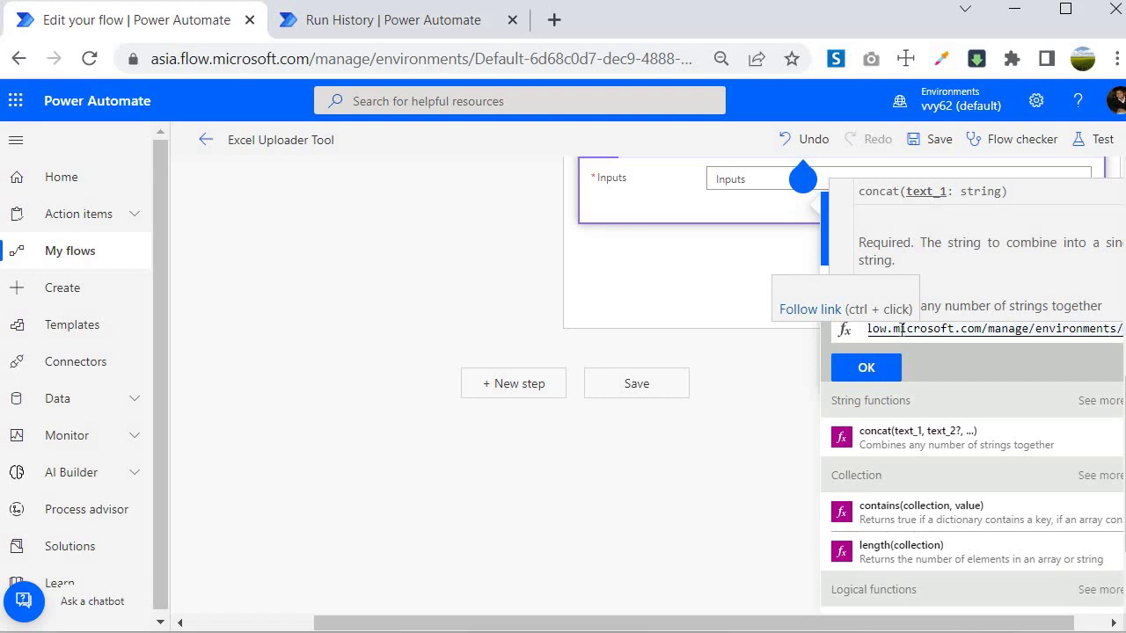
key("Home")
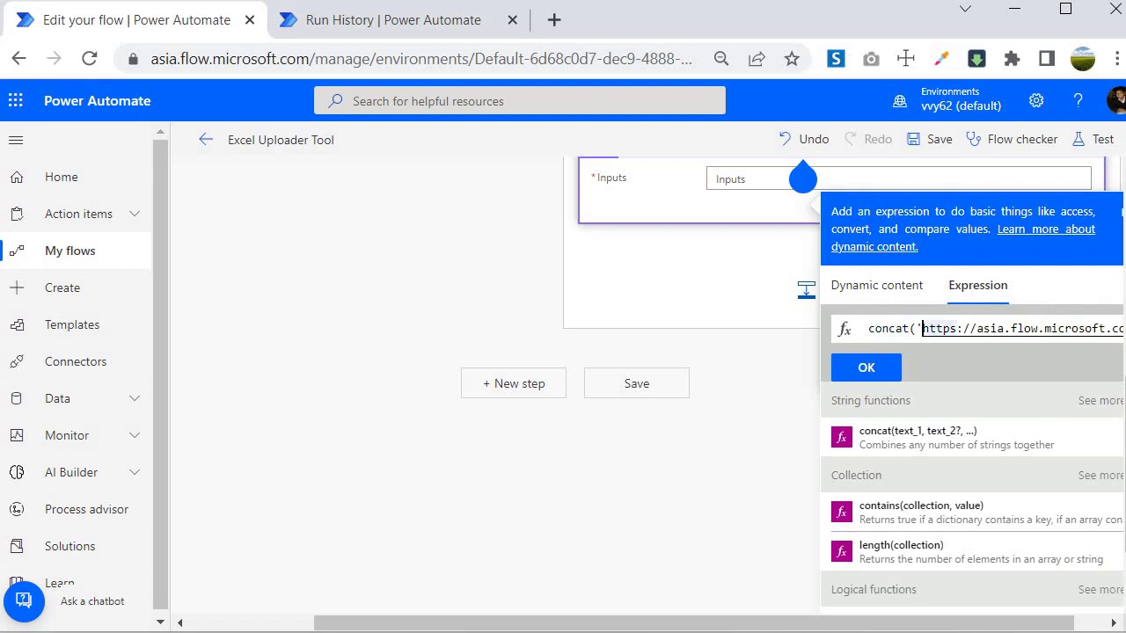
key("End")
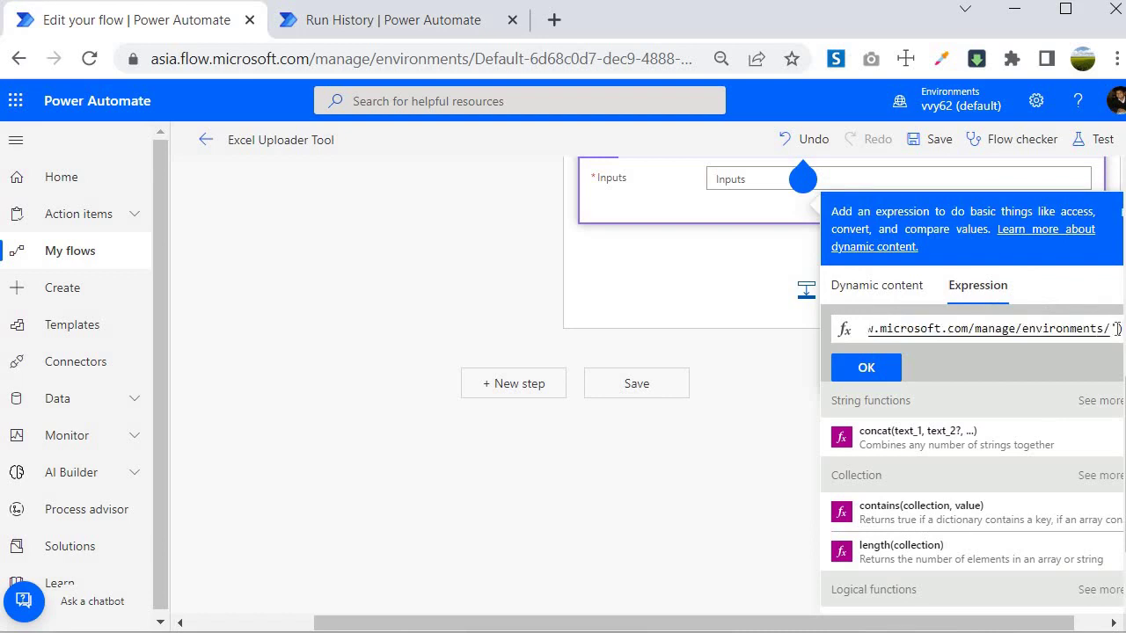
- Select the environment ID in the failed run's address, then return to the editor
key("ctrl+Tab")
left_click_drag(522, 59, 554, 58)
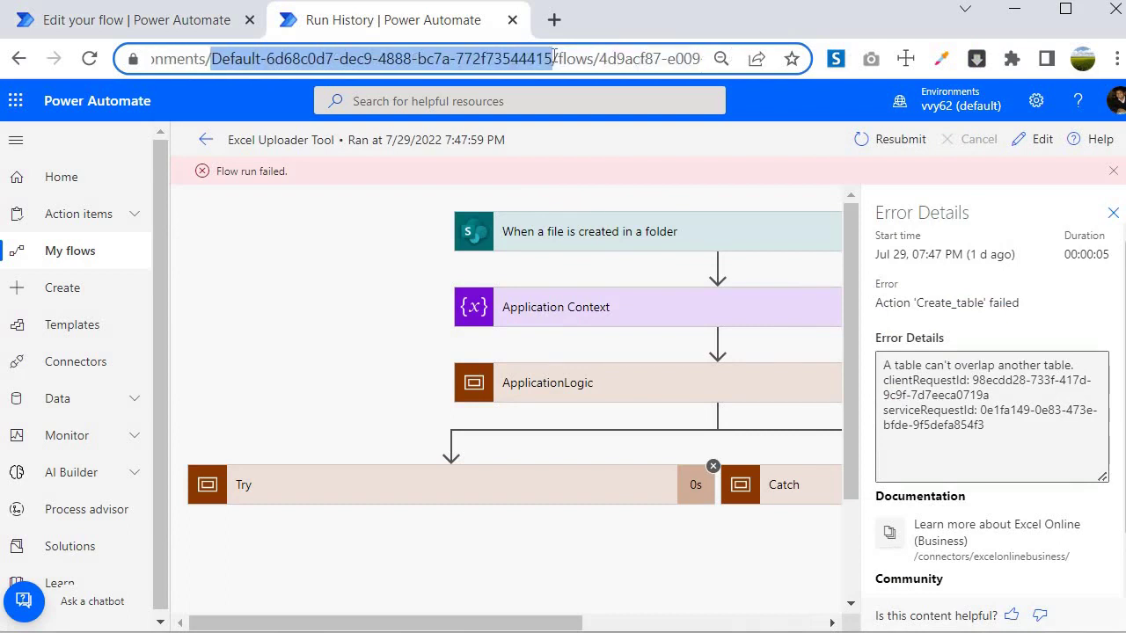
left_click(139, 26)
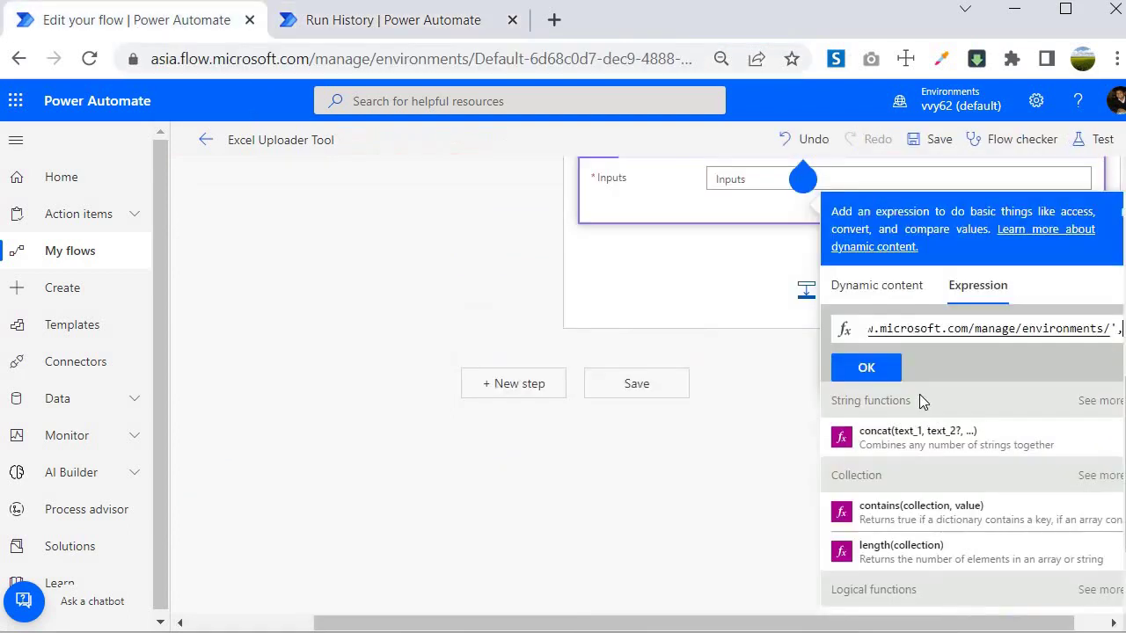
scroll(701, 308, "up", 3)
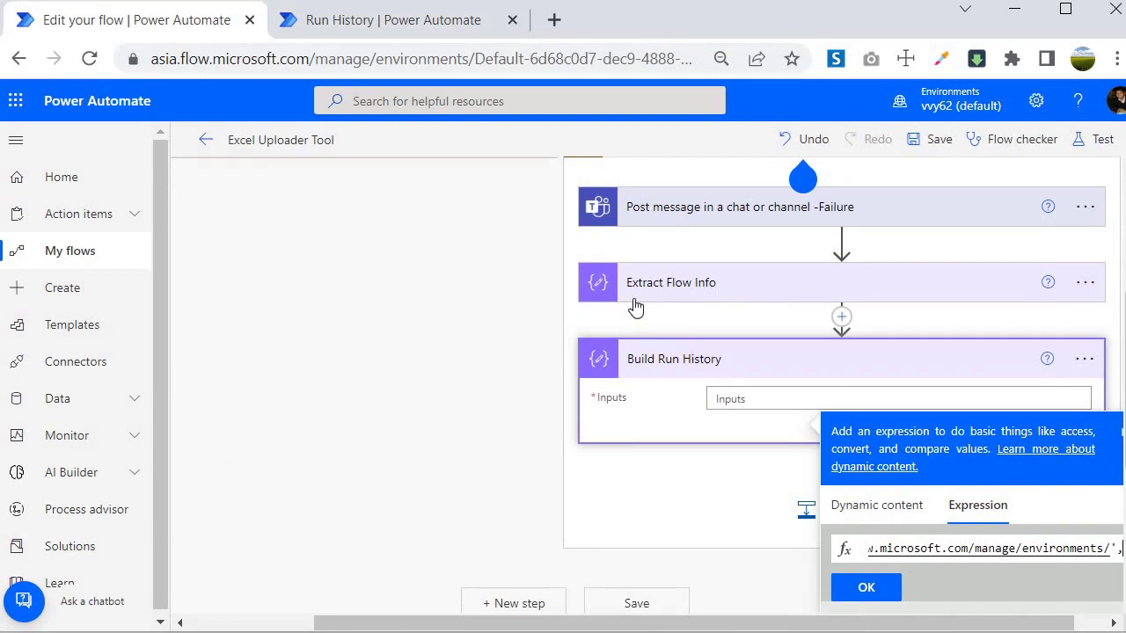
- Start the Build Run History expression as concat(' with the base address and a comma
left_click(677, 367)
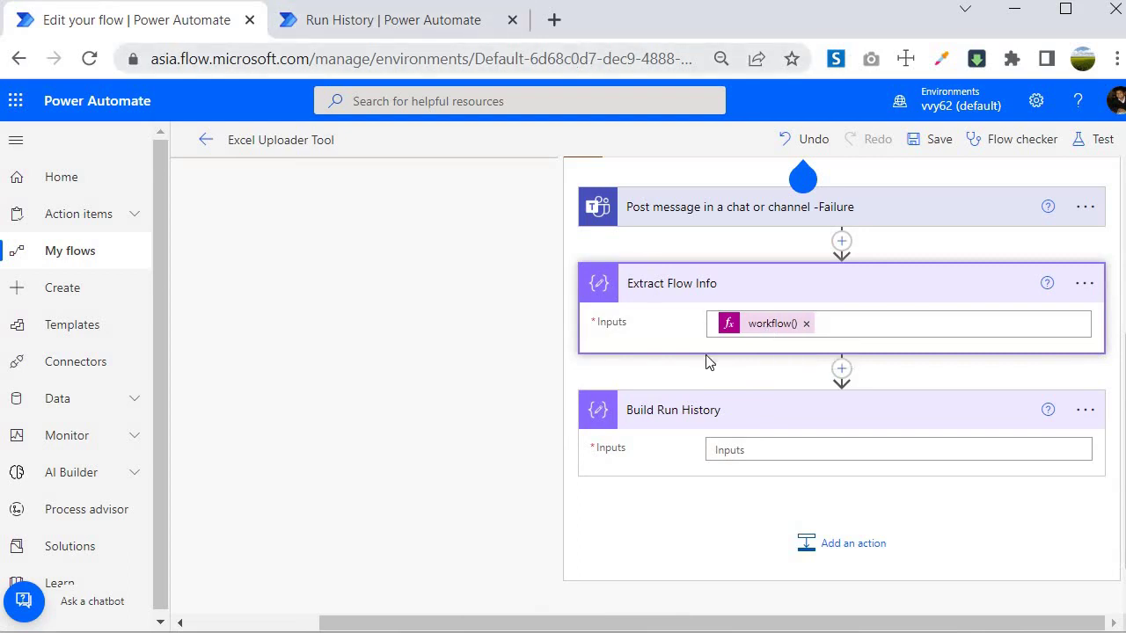
left_click(767, 453)
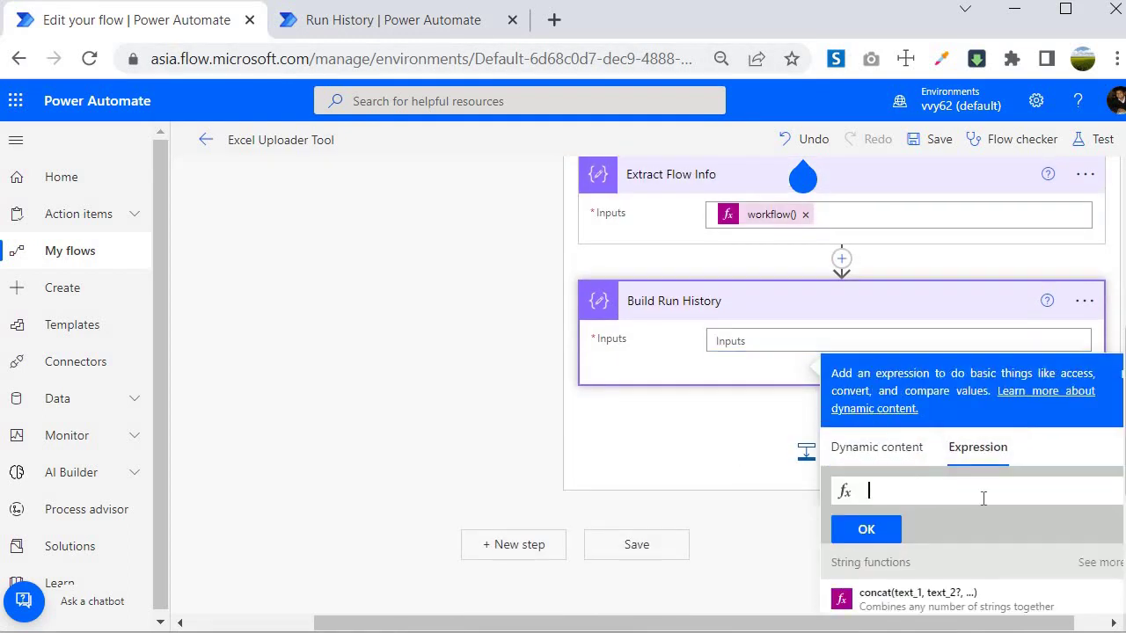
type("concat('")
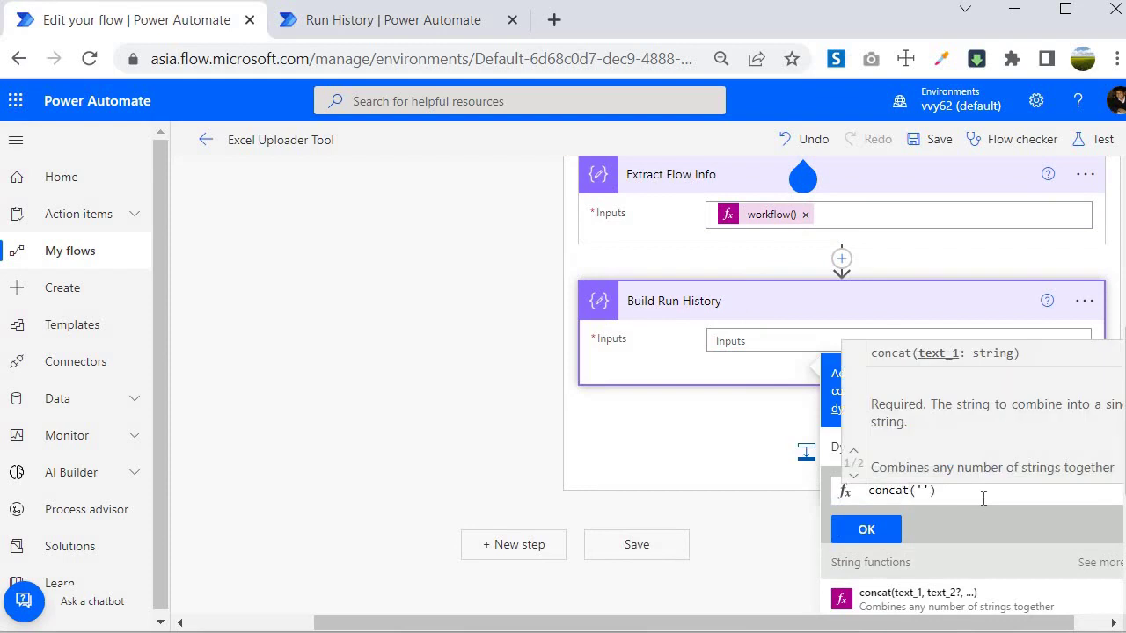
key("ctrl+v")
type("',")
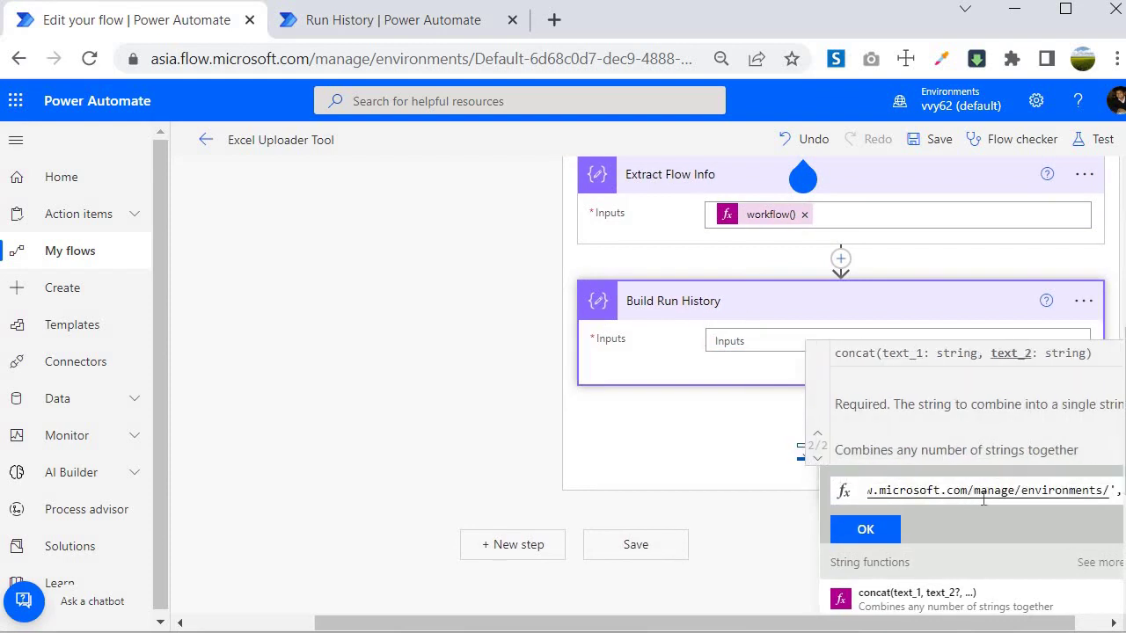
- Append ['tags']['enviornmentName'] after outputs('Extract_Flow_Info') as the next concat argument
left_click(1117, 491)
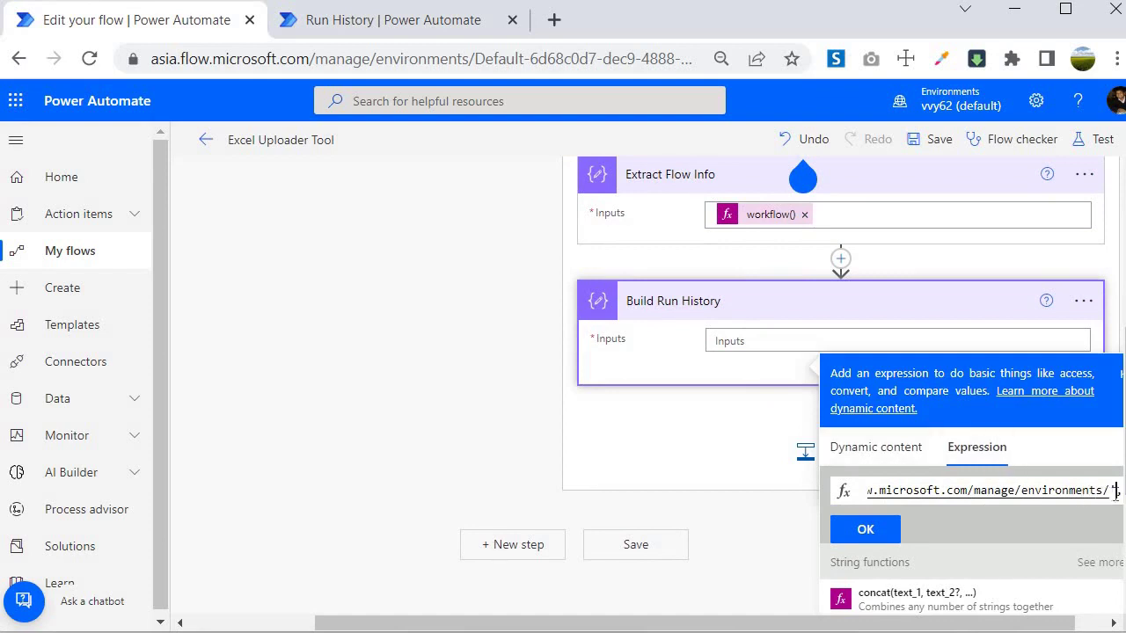
left_click(880, 448)
scroll(924, 519, "down", 2)
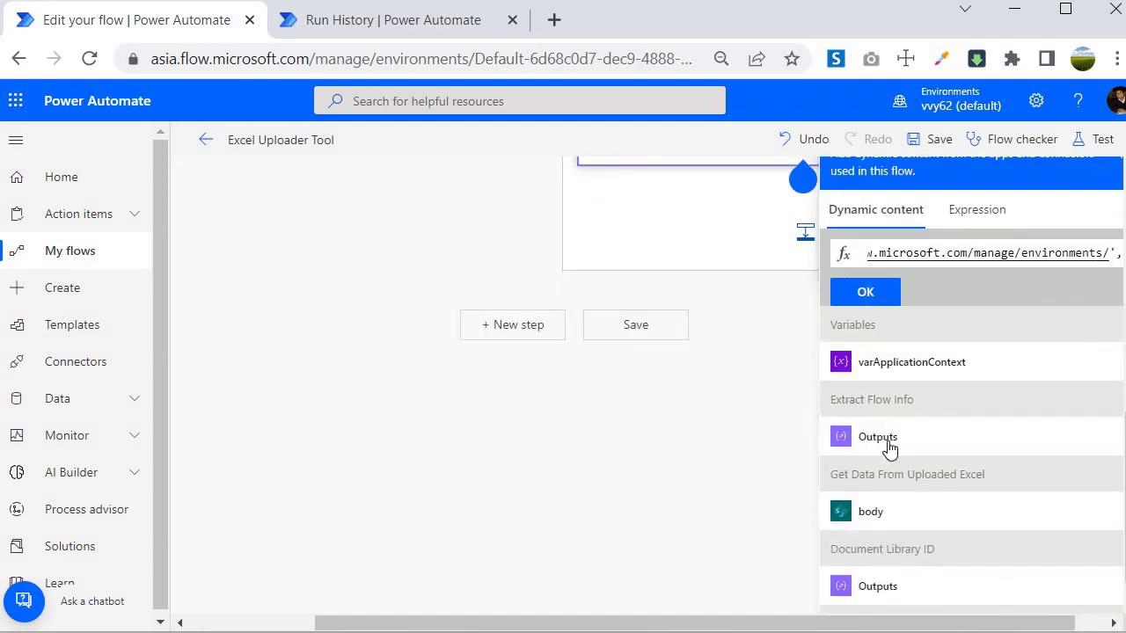
left_click(1056, 253)
key("End")
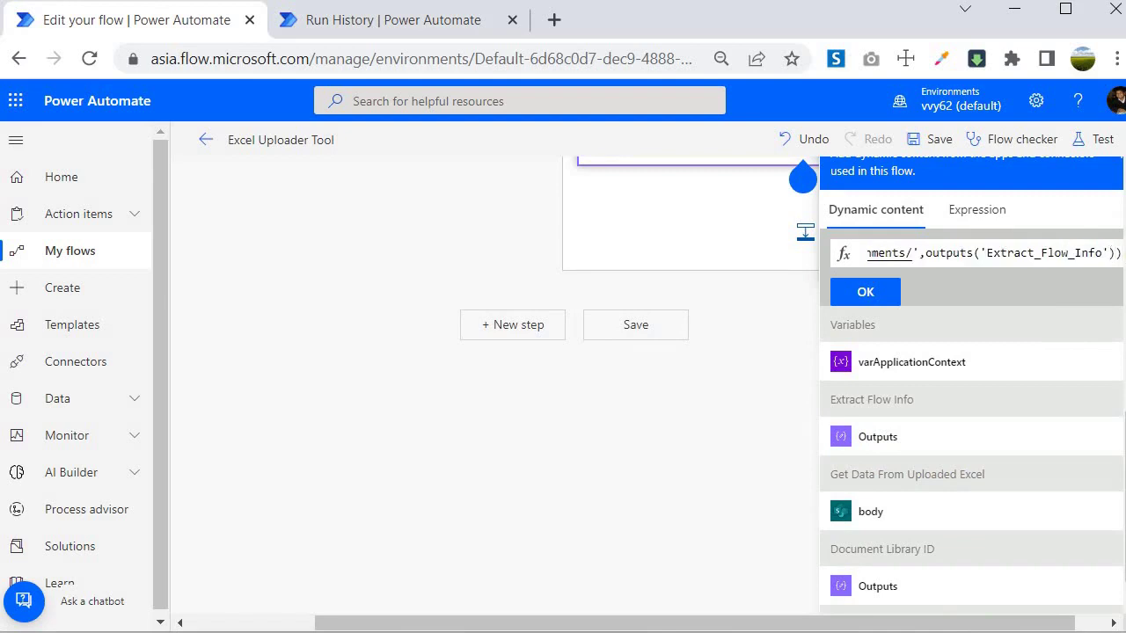
type("[")
left_click(1095, 626)
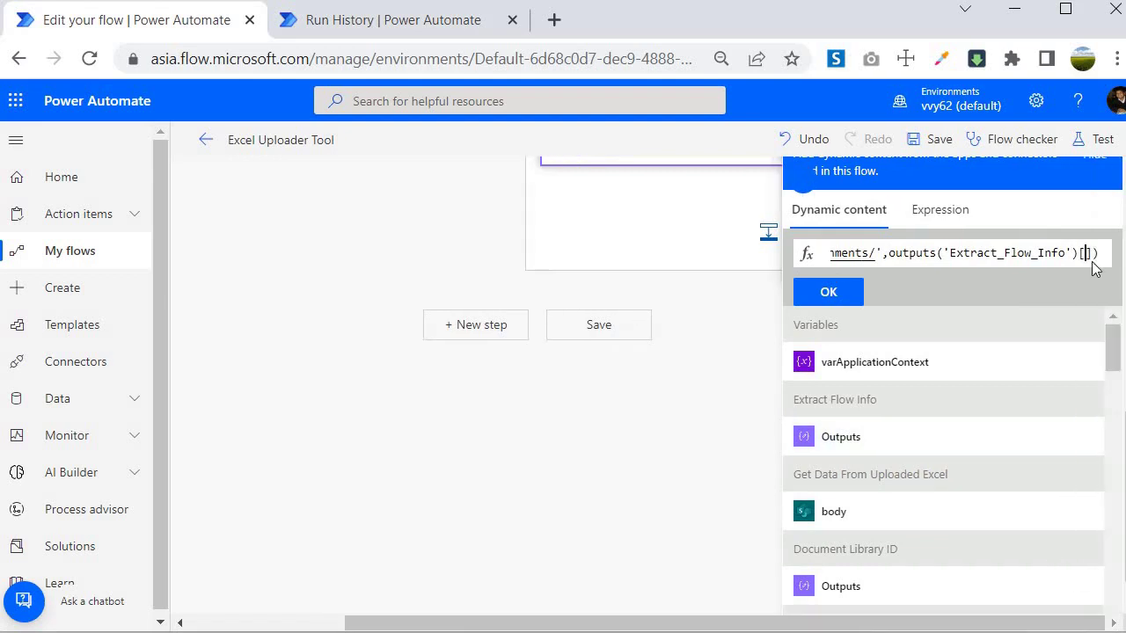
type("'tags")
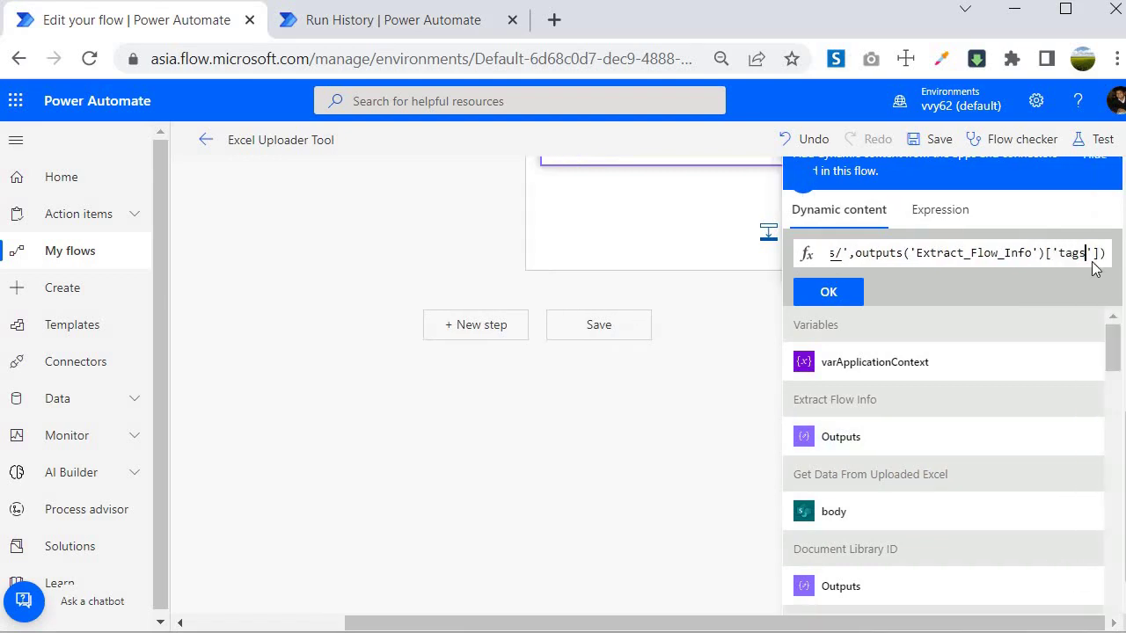
type("']")
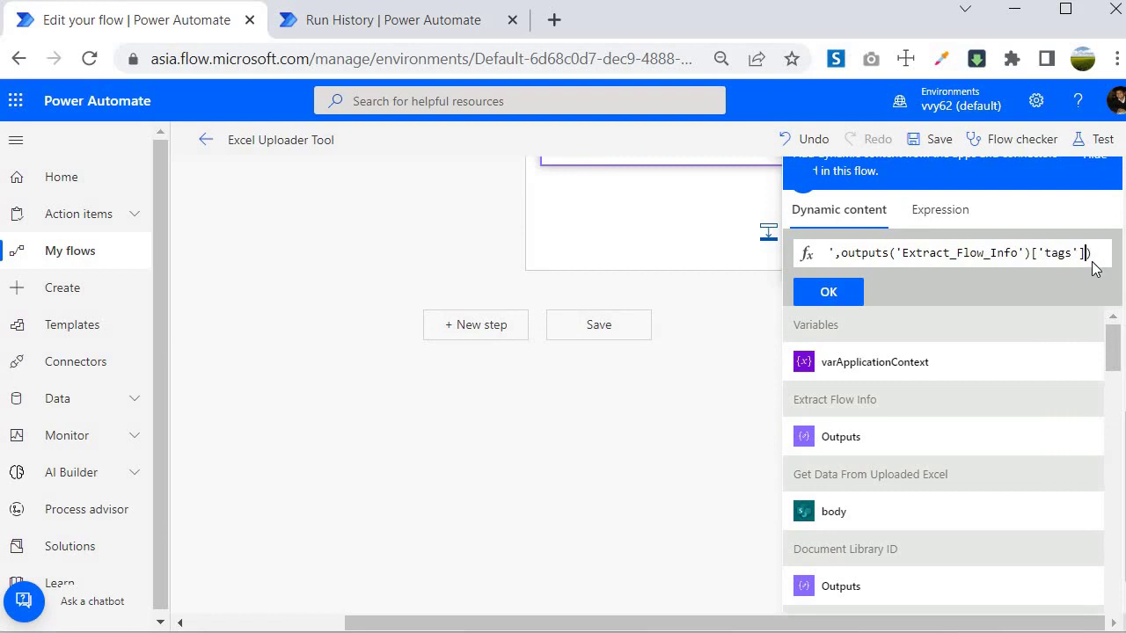
type("['")
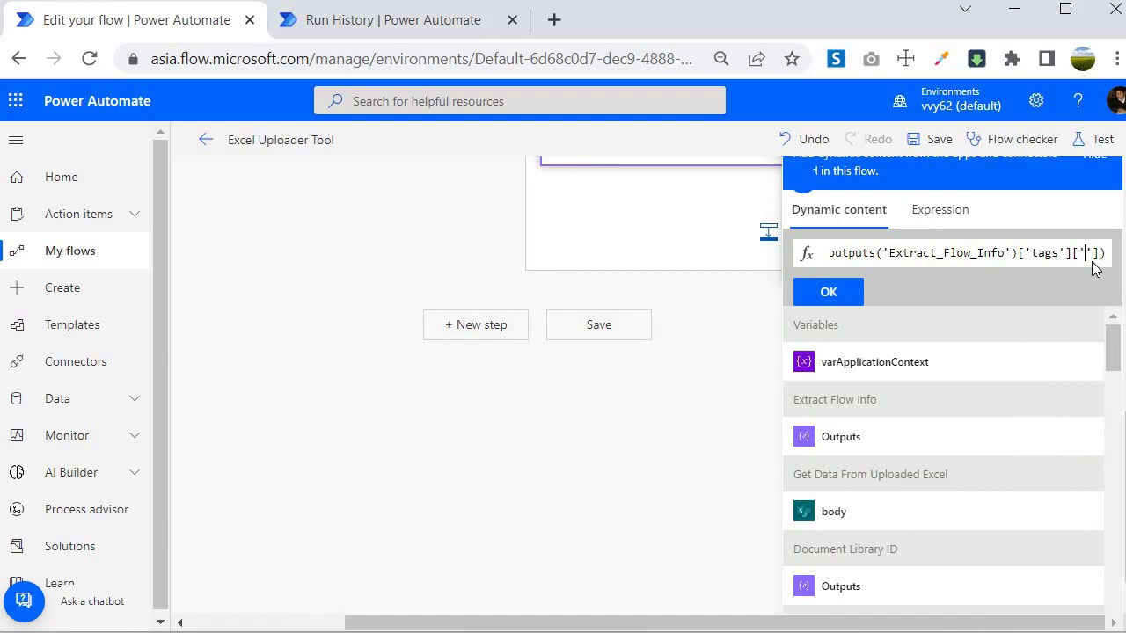
type("en")
type("viorn")
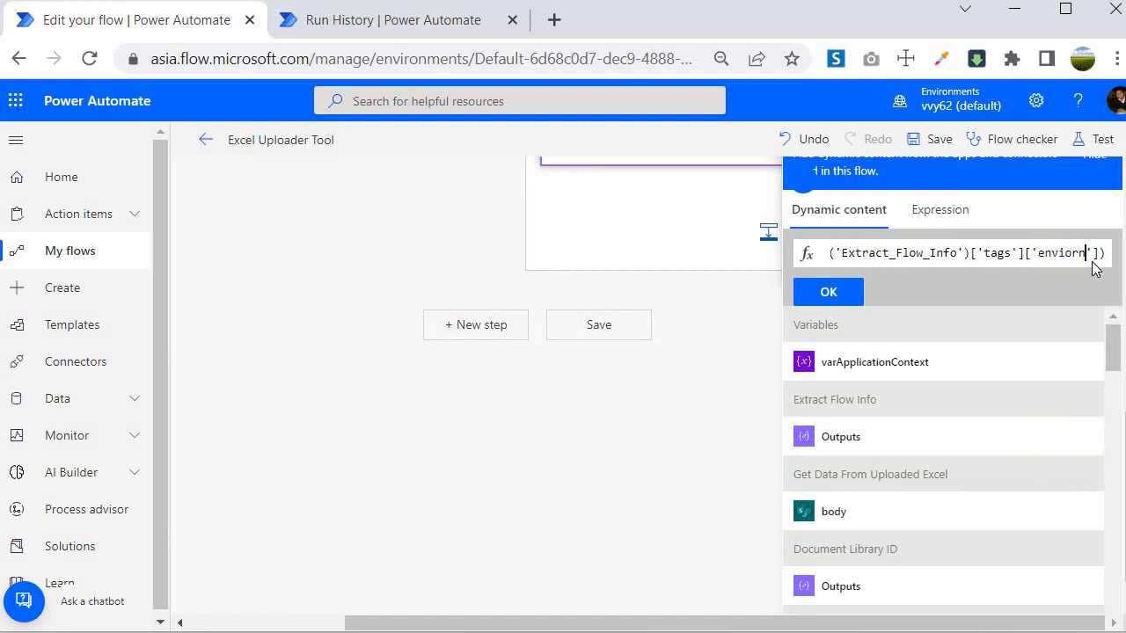
type("mentName")
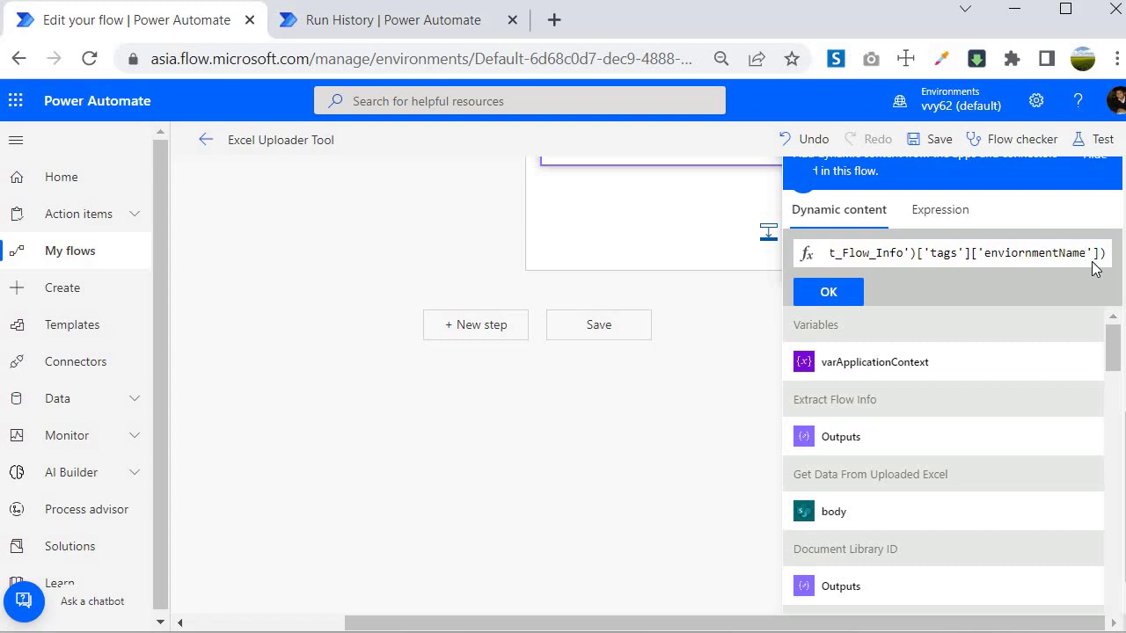
key("Right")
key("Right")
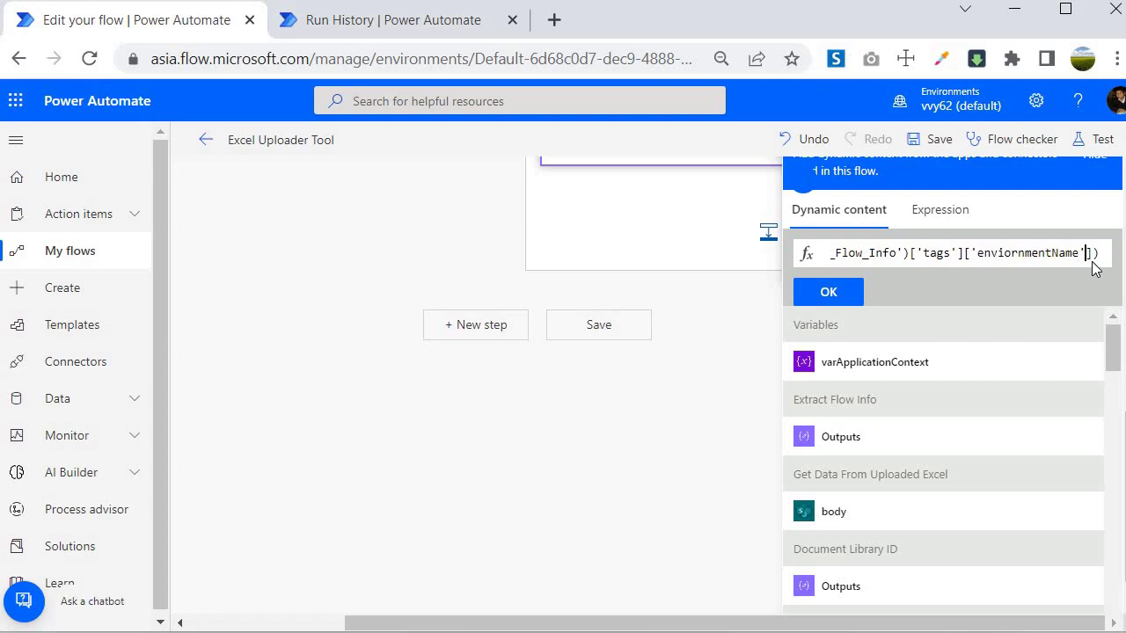
key("Right")
- Add a comma after the environment name and select /flows/ in the Notepad URL
type(",")
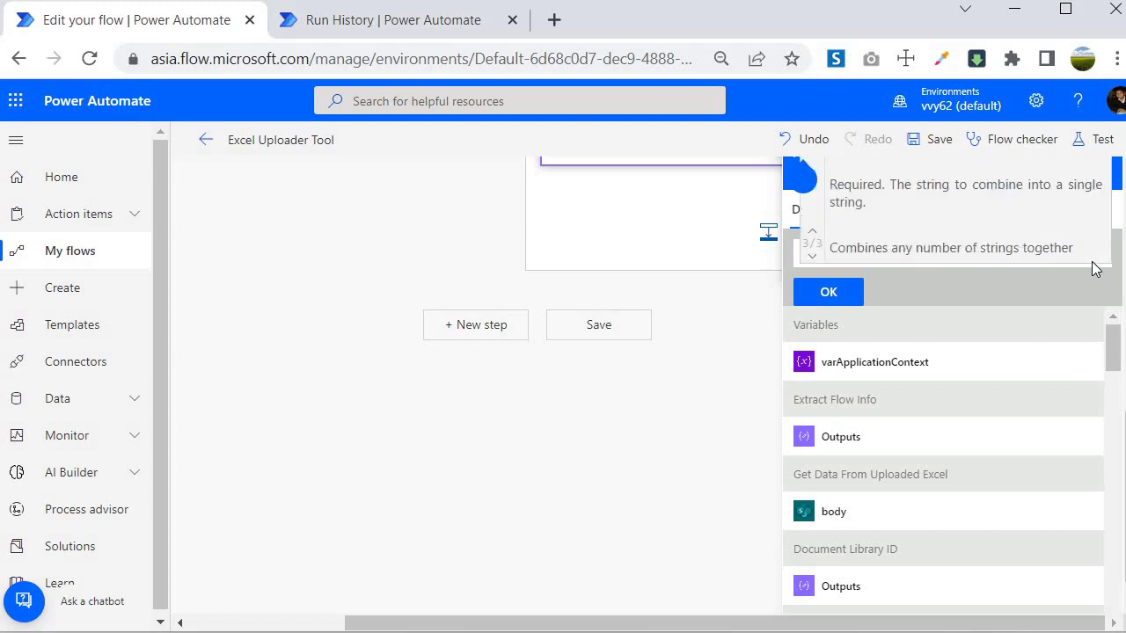
key("ctrl+Tab")
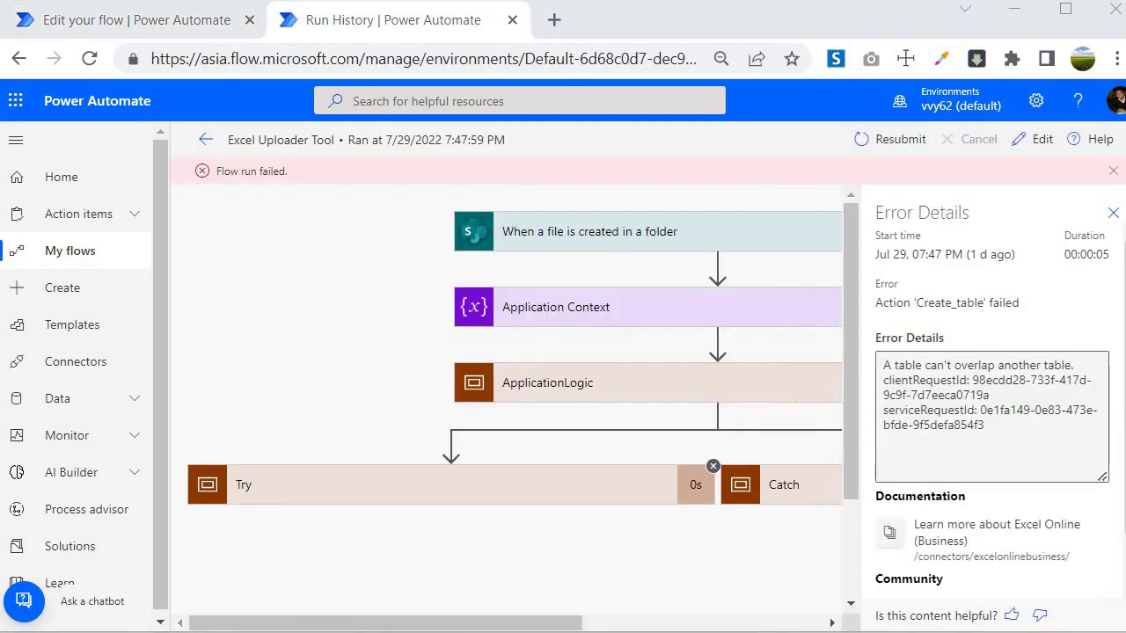
key("alt+Tab")
double_click(884, 107)
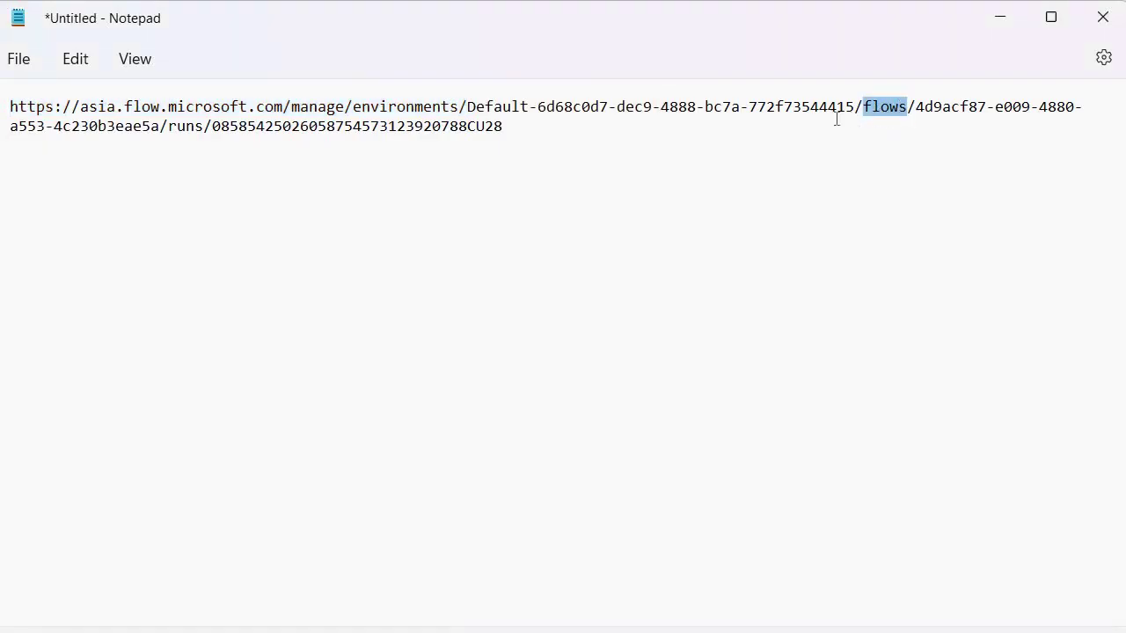
left_click_drag(854, 106, 915, 109)
key("ctrl+c")
- Add '/flows/' as the next concat argument in the expression
left_click(486, 628)
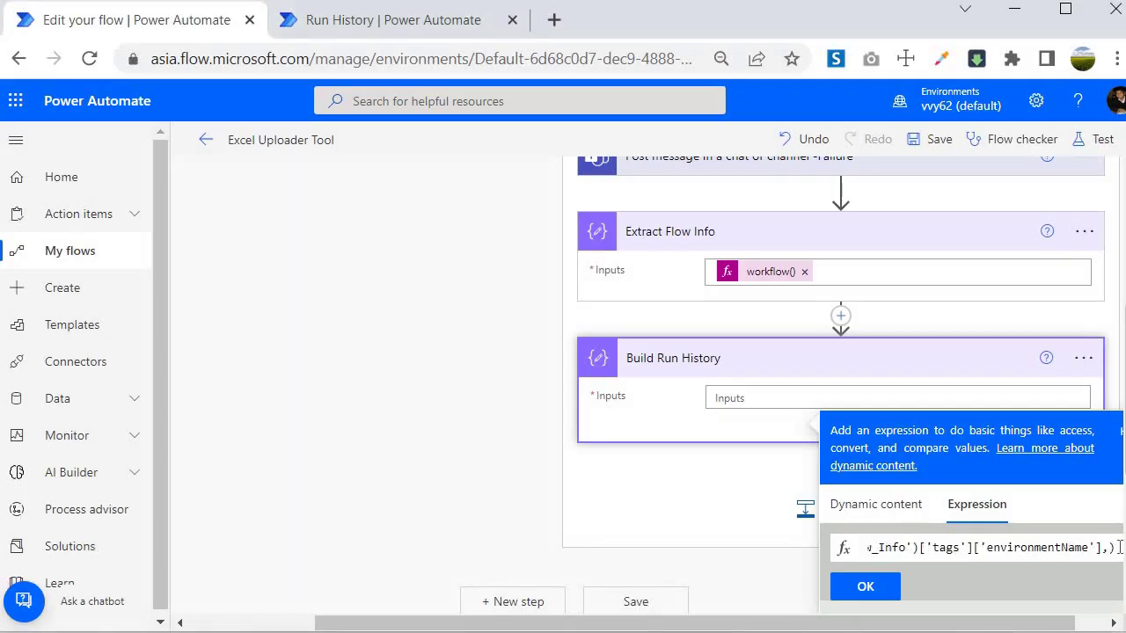
type("'")
key("ctrl+v")
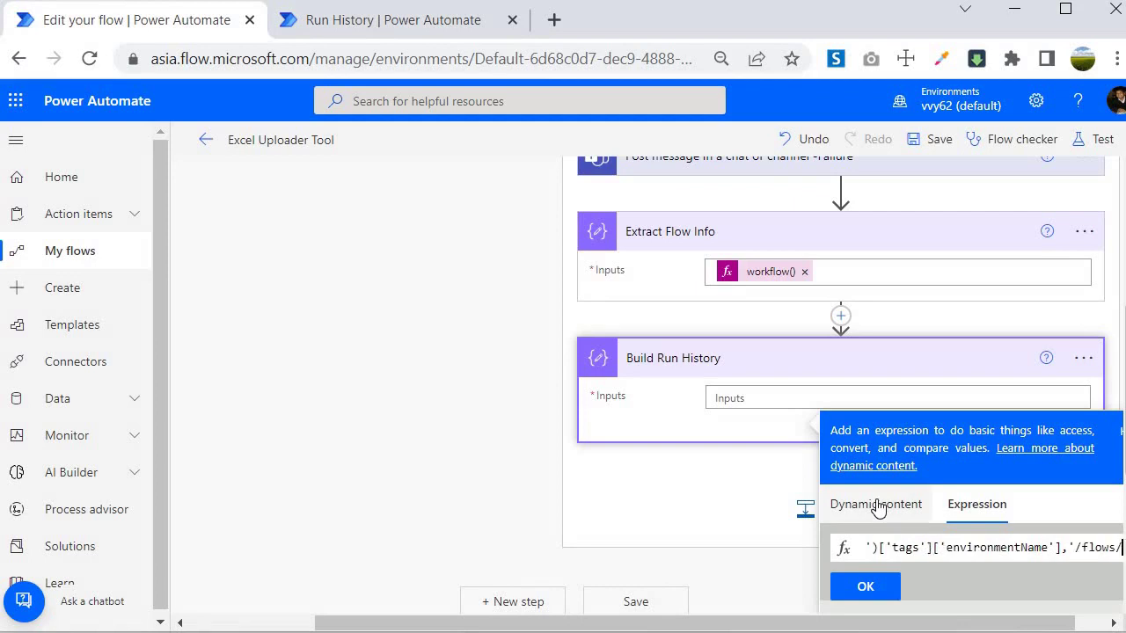
type("'")
key("alt+Tab")
- Select the flow ID after /flows/ in Notepad, then put the caret at the expression's end
left_click(916, 109)
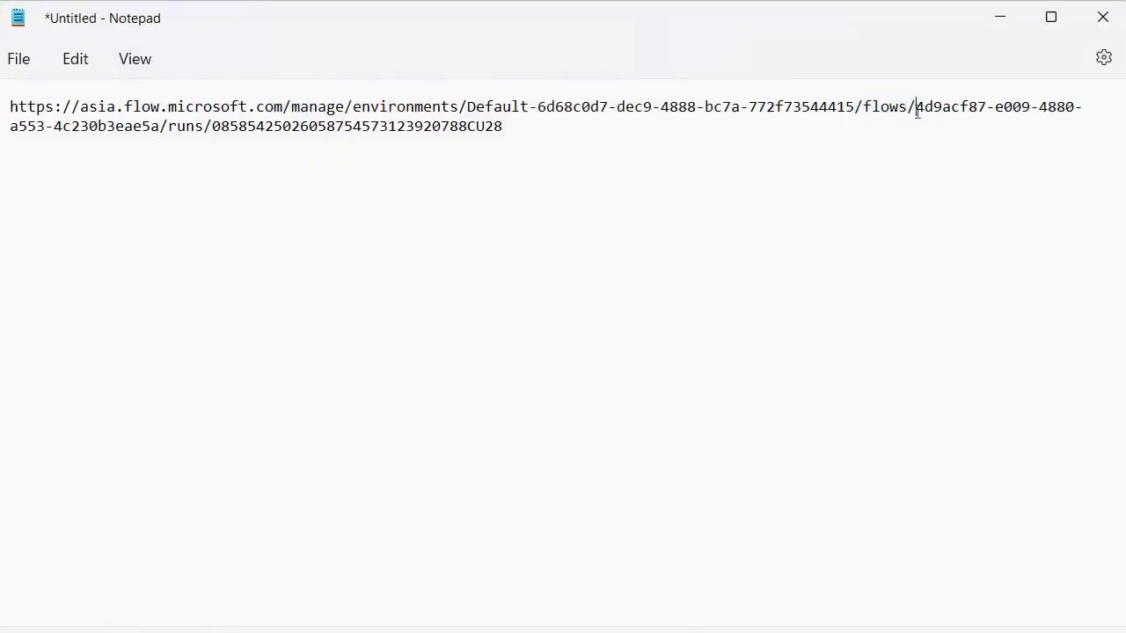
left_click_drag(443, 164, 161, 142)
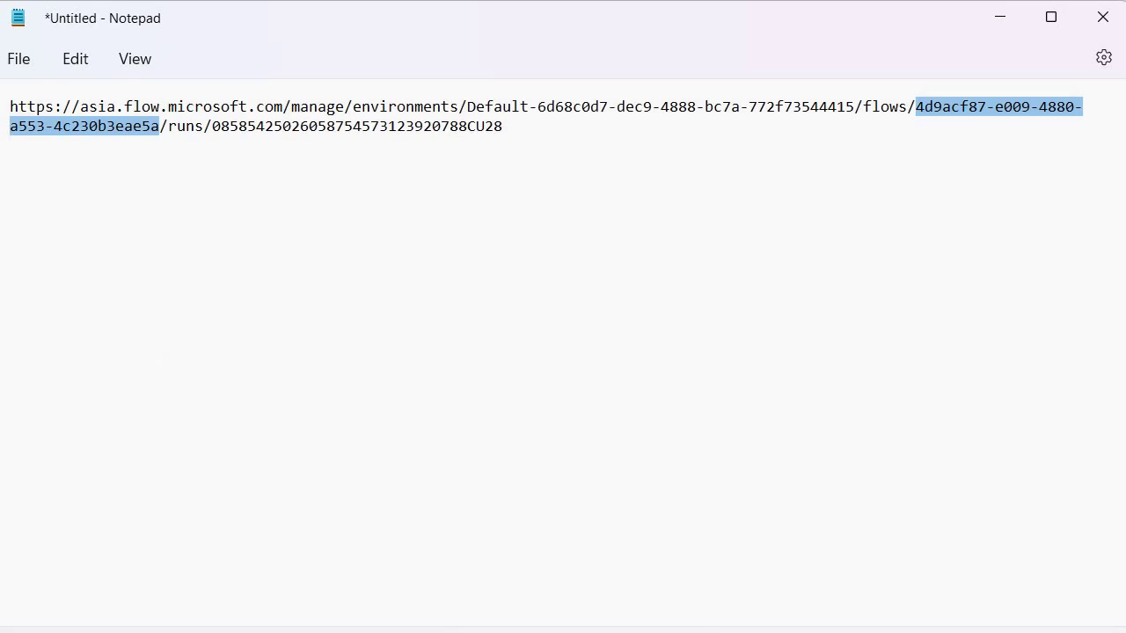
left_click(474, 632)
left_click(1105, 543)
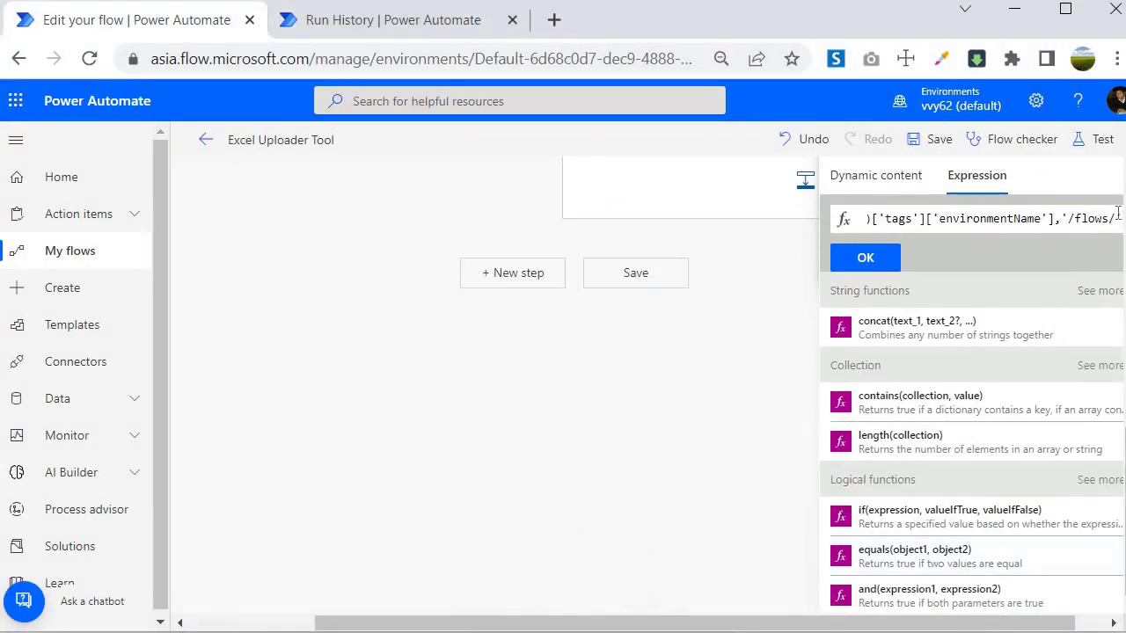
- Add outputs('Extract_Flow_Info')['name'] as the next concat argument
type(",")
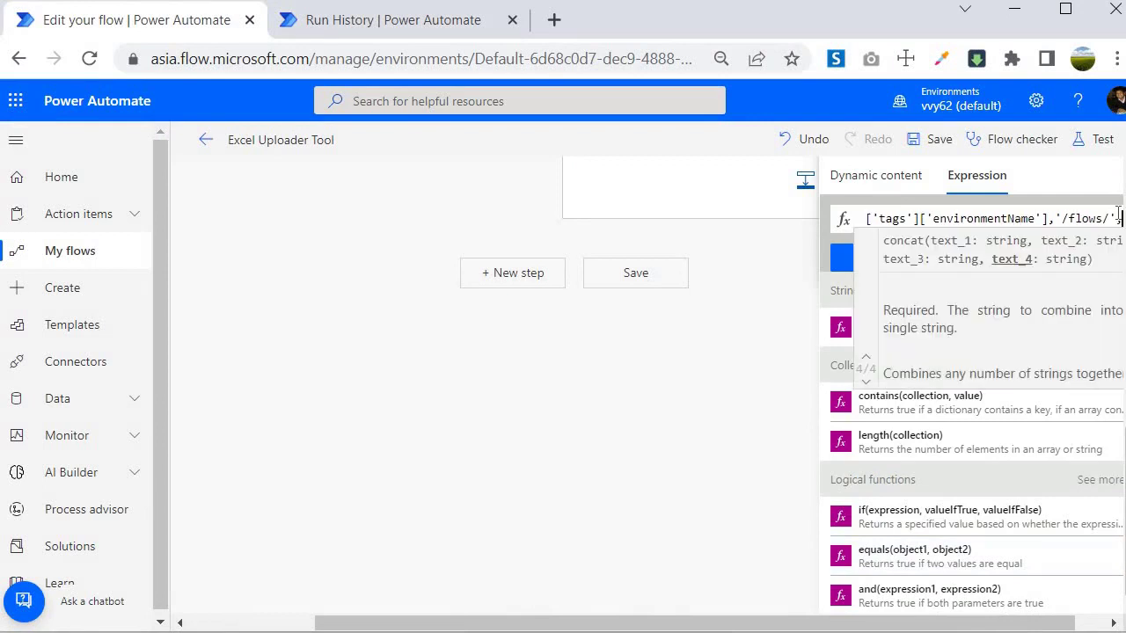
left_click(845, 183)
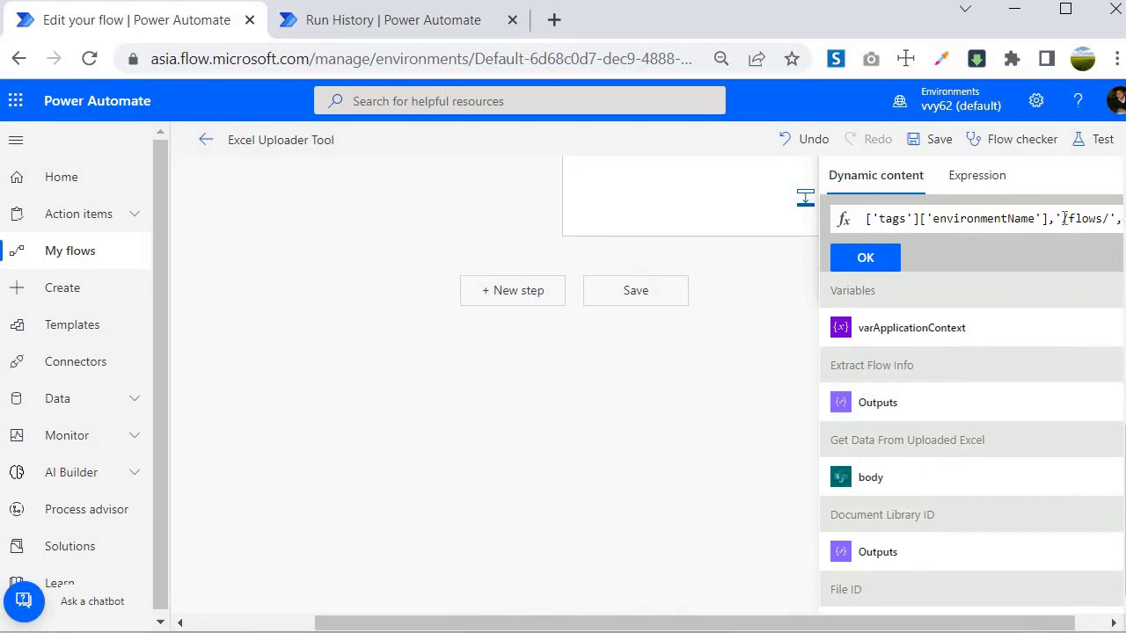
type("outputs('Extract_Flow_Info')")
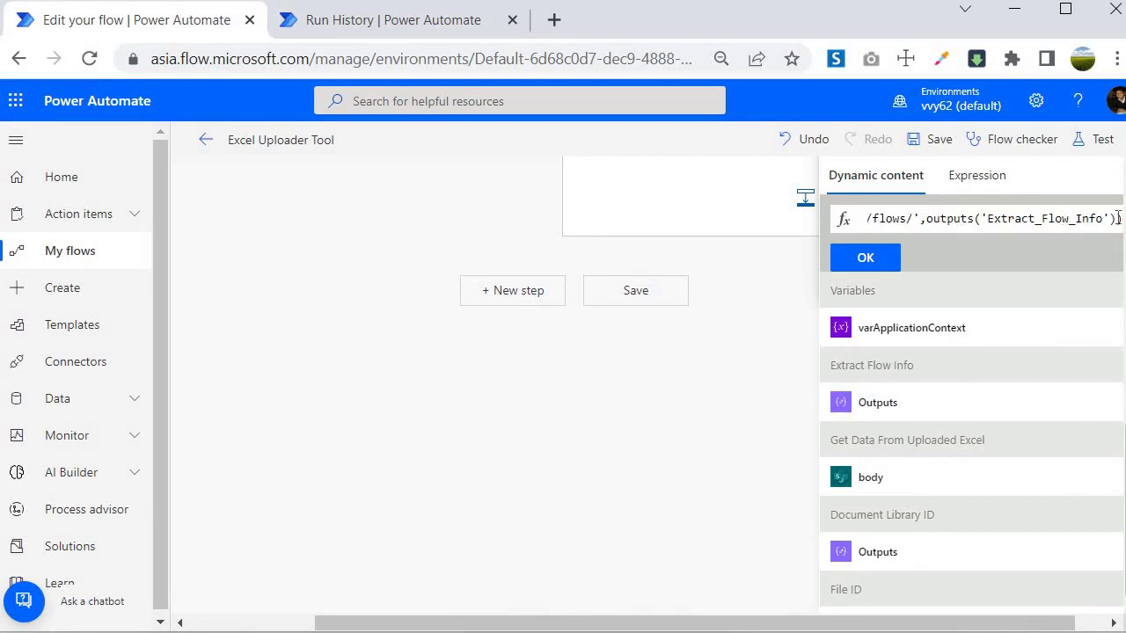
type("[")
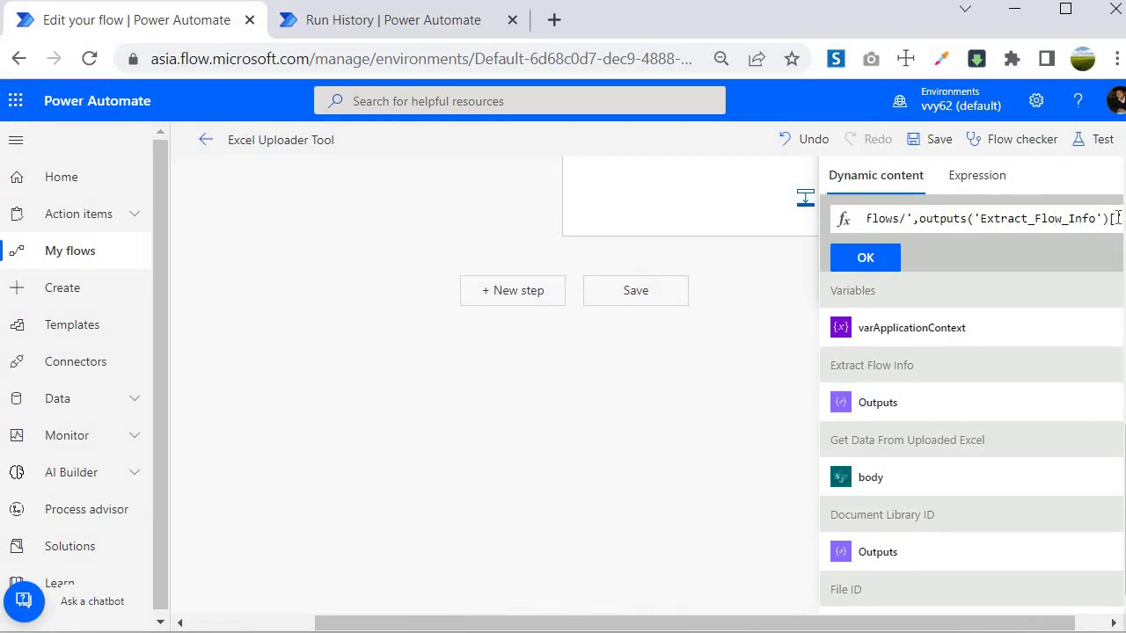
type("'name']")
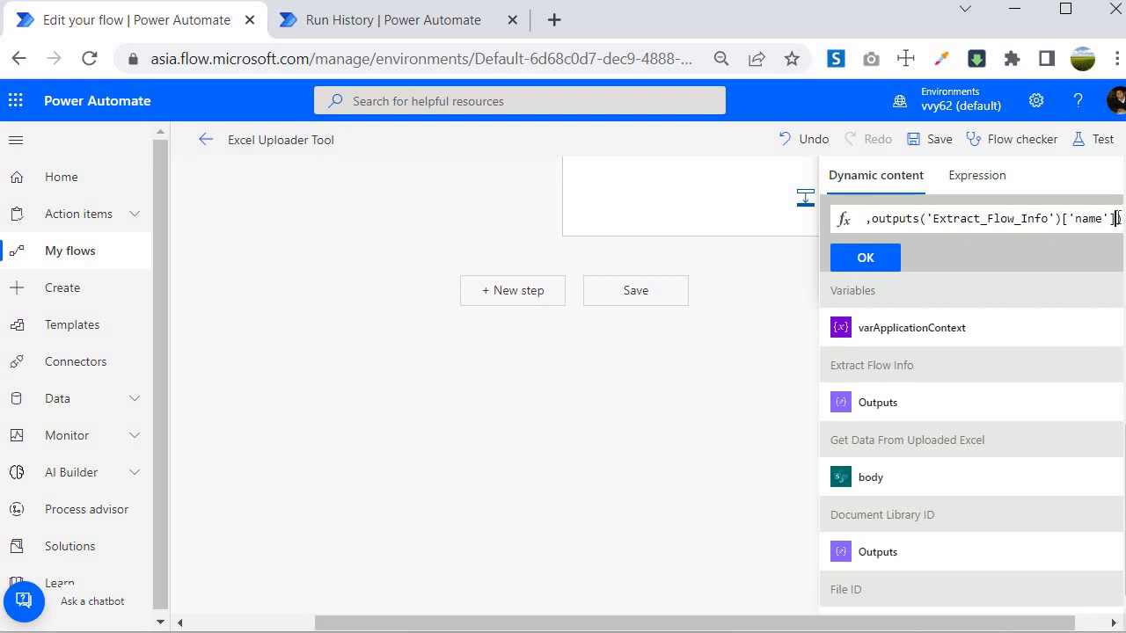
type(",")
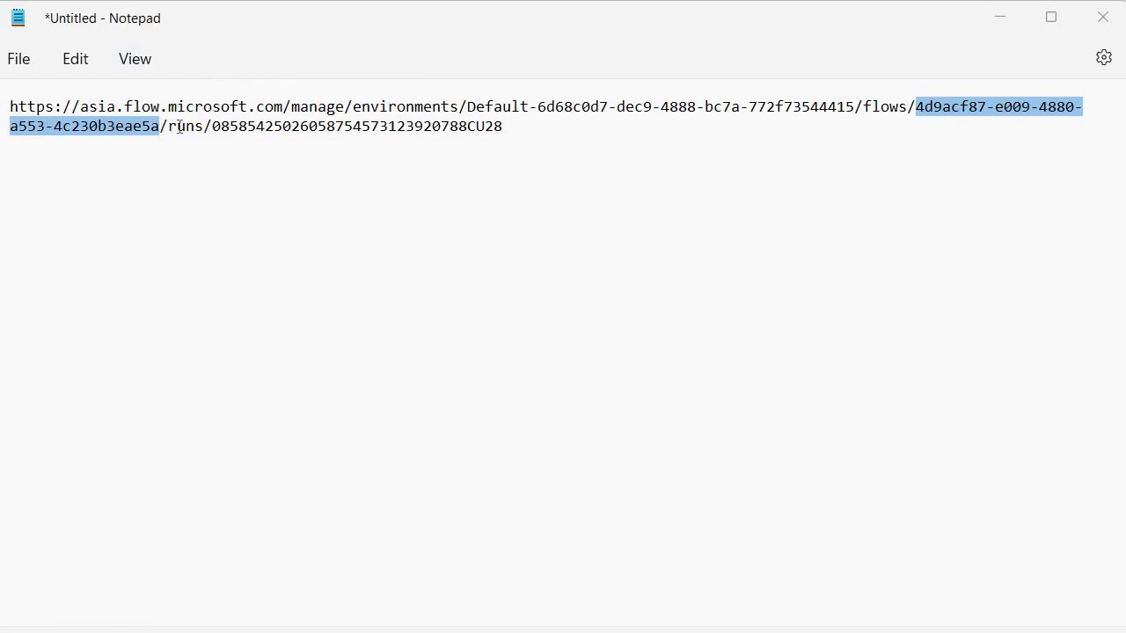
- Follow the flow name with a '/runs/' string argument, copied from the Notepad URL
left_click_drag(159, 128, 213, 134)
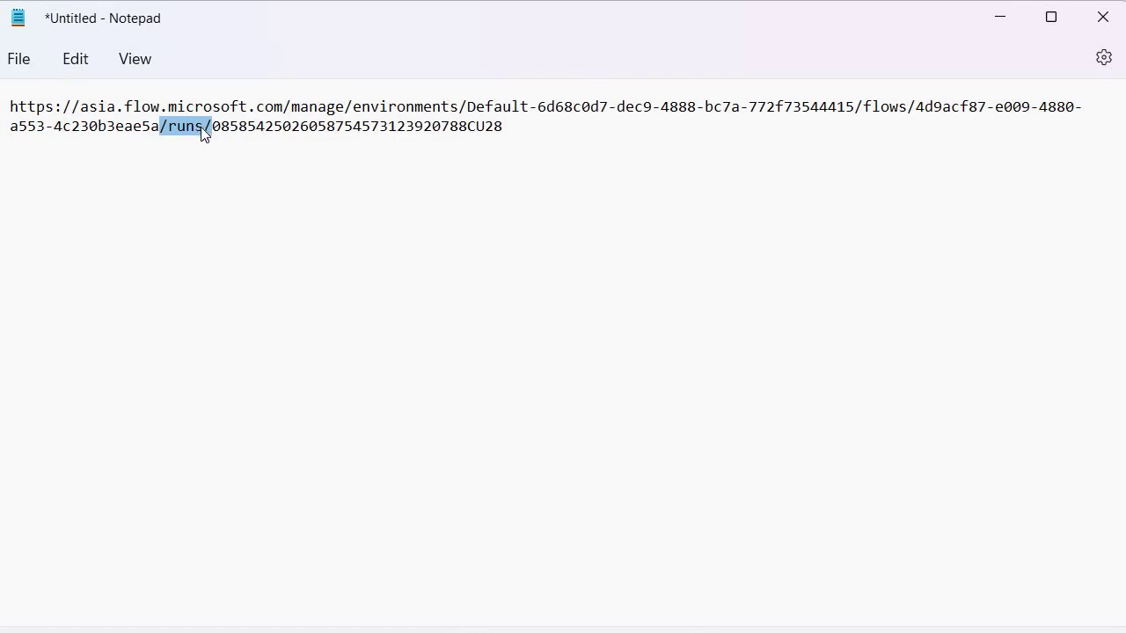
key("alt+Tab")
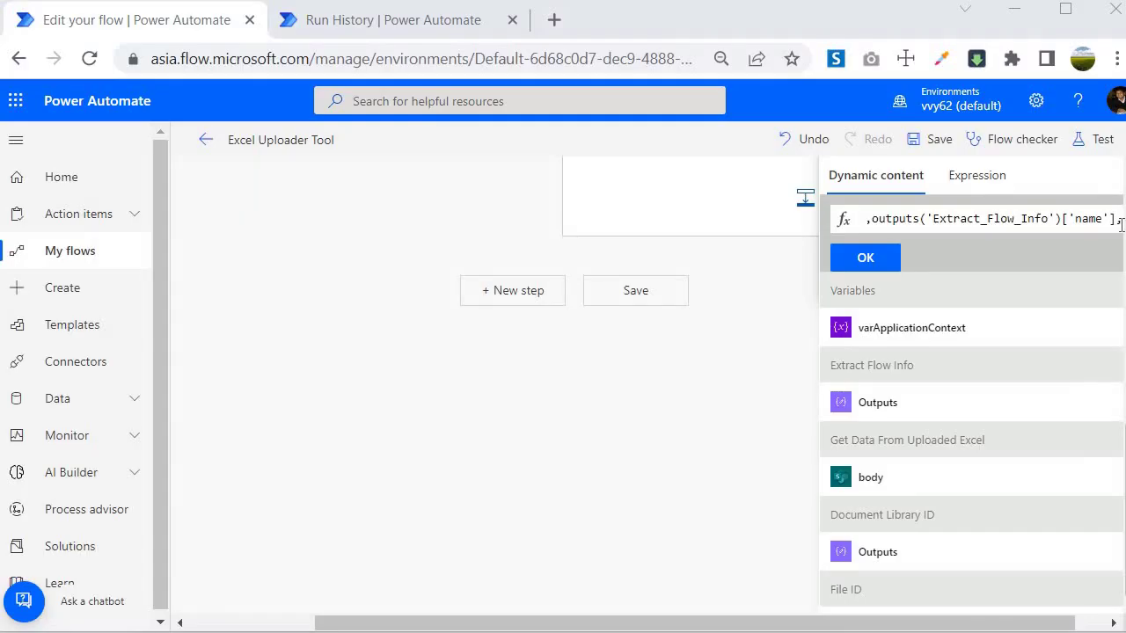
type("'")
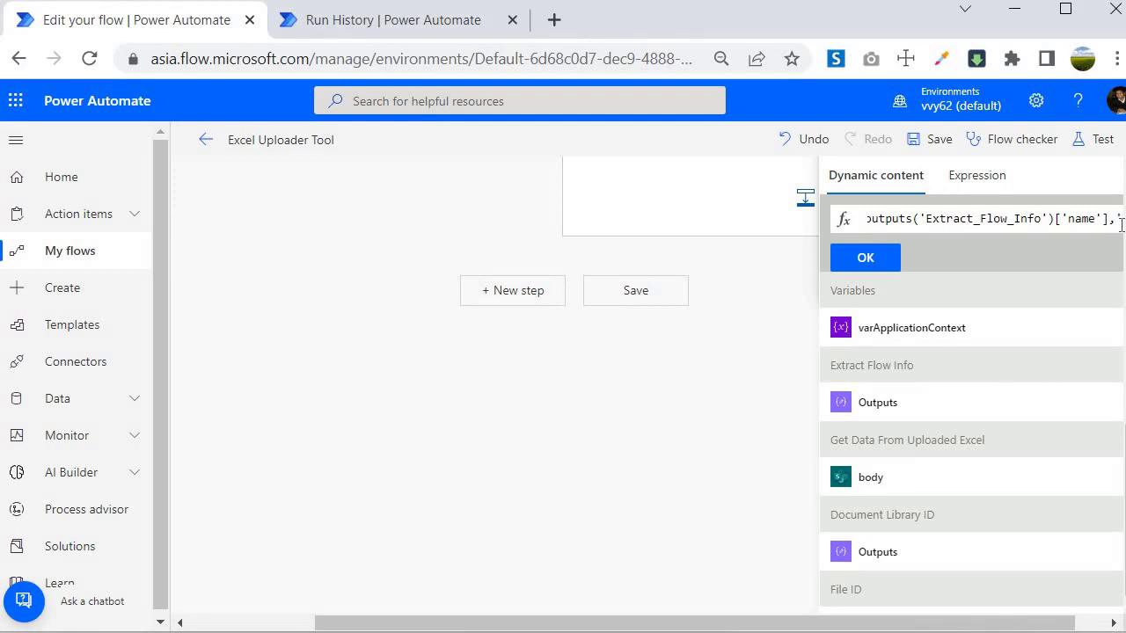
type("')")
key("Left")
key("Left")
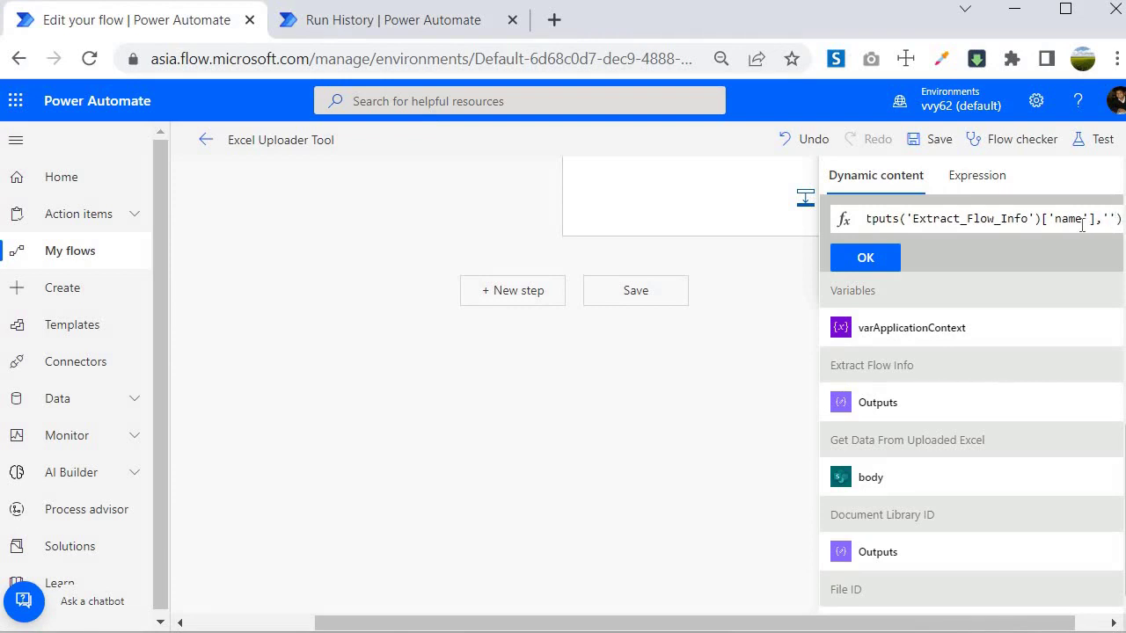
type("run")
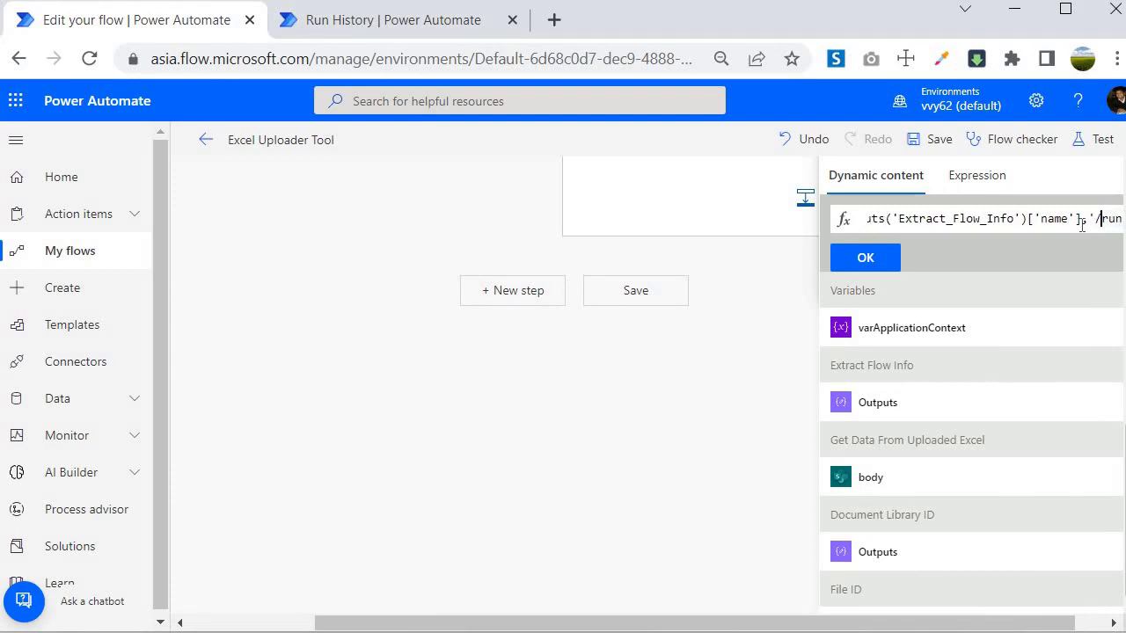
type("s/")
type("/',")
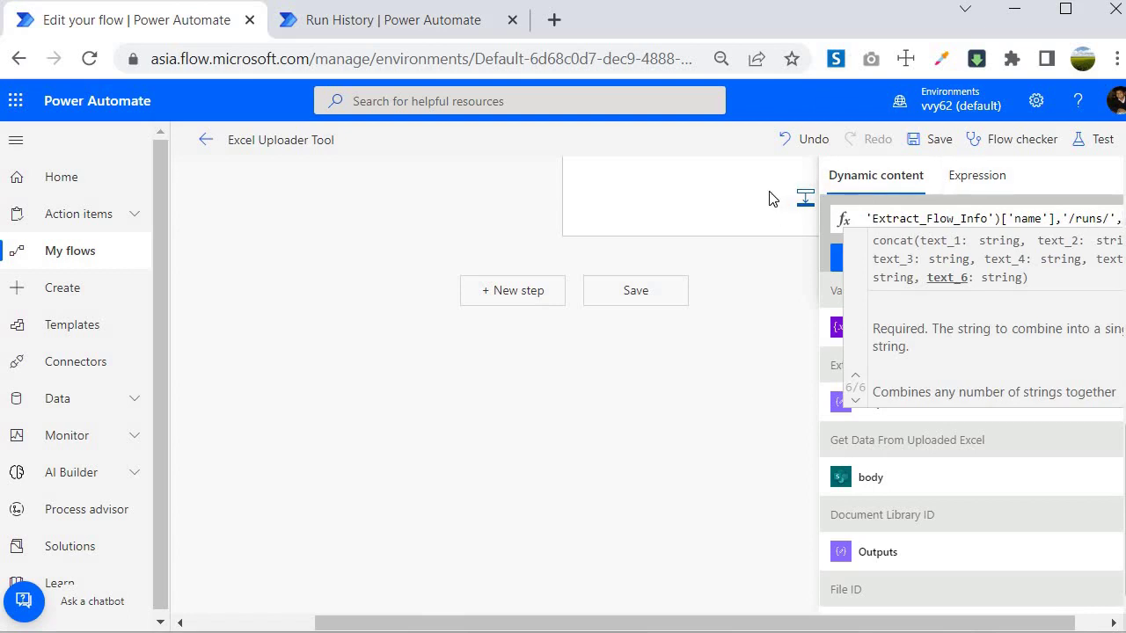
- Compare against the sample run URL, then close the bracket in the concat expression
left_click(21, 629)
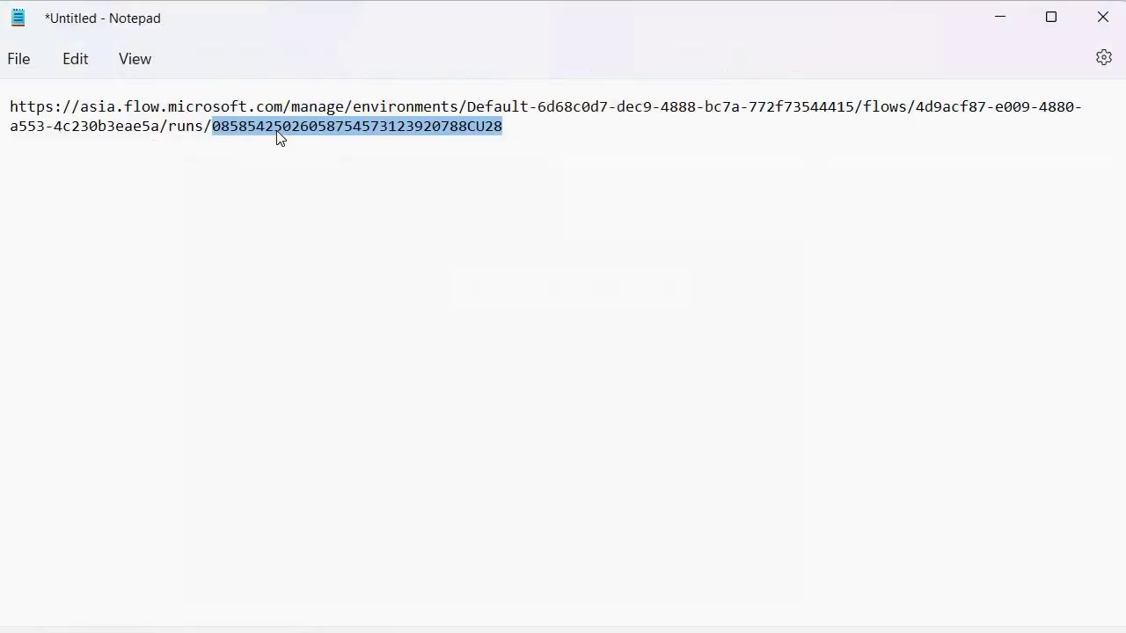
left_click(215, 128)
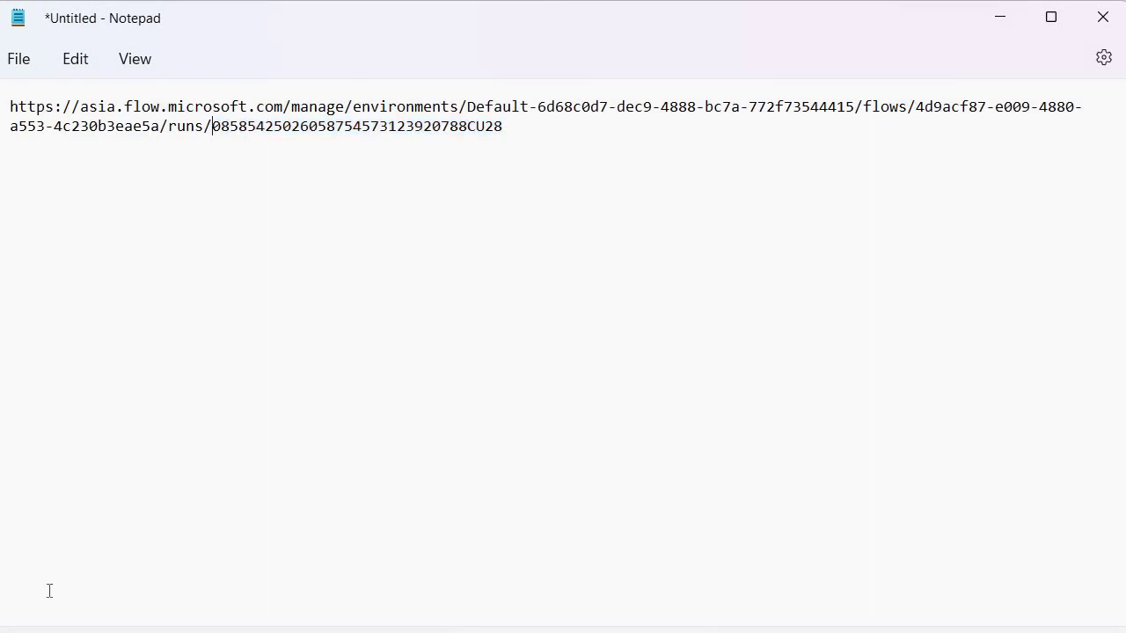
left_click(21, 629)
left_click(1121, 220)
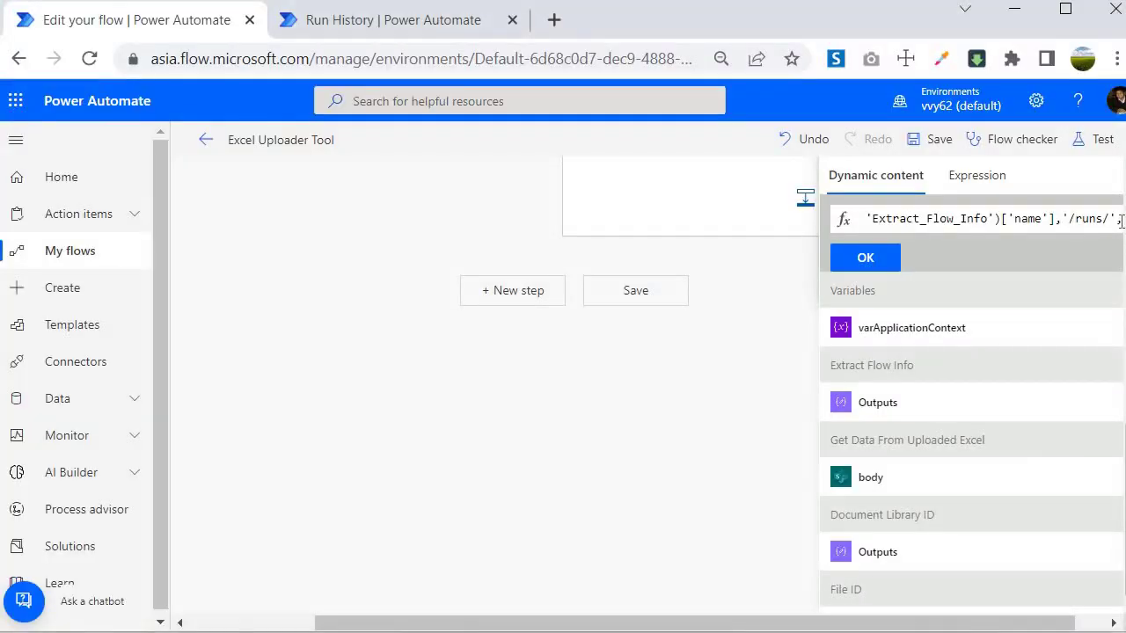
type(")")
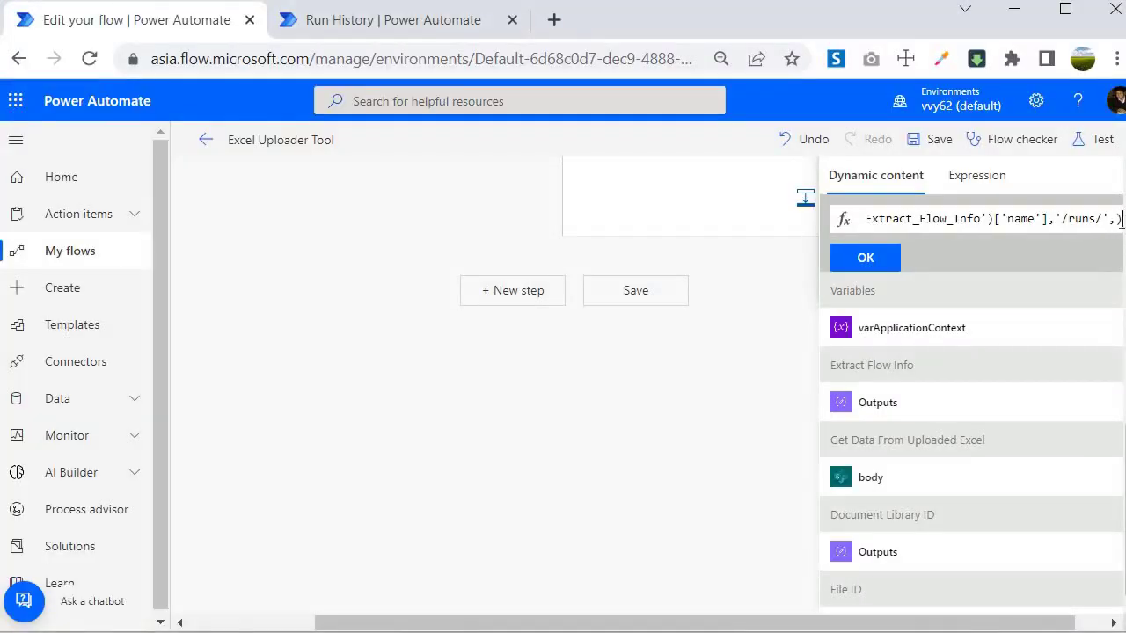
- Append outputs('Extract_Flow_Info')['run']['name'] to the expression, copy it, and confirm it
left_click(859, 411)
left_click(1099, 224)
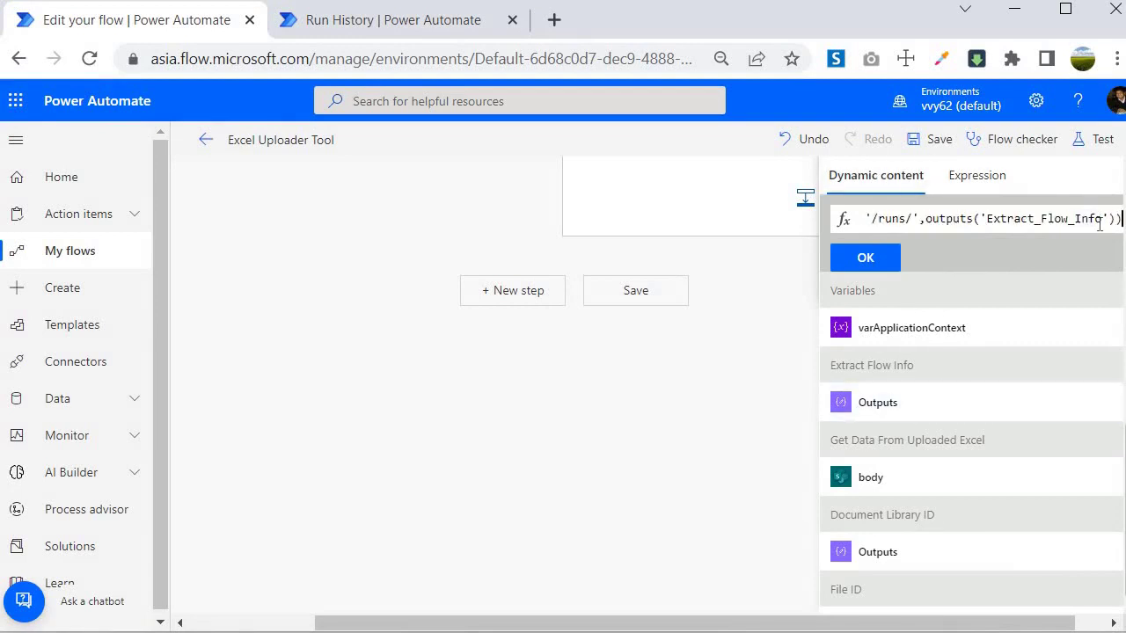
key("BackSpace")
type("['")
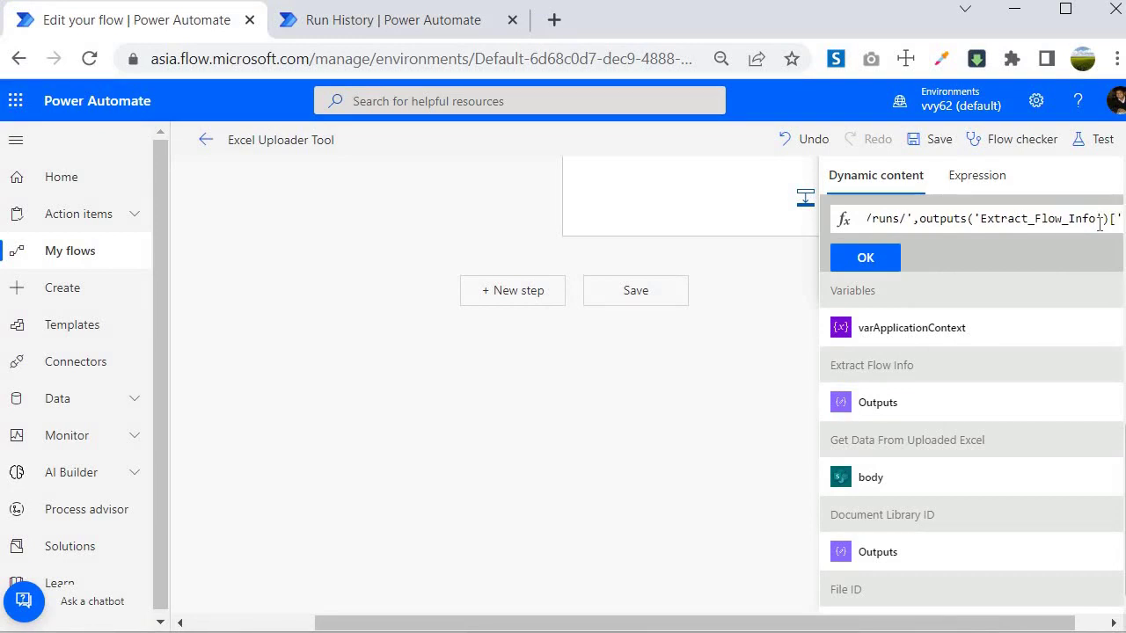
type("run'])['")
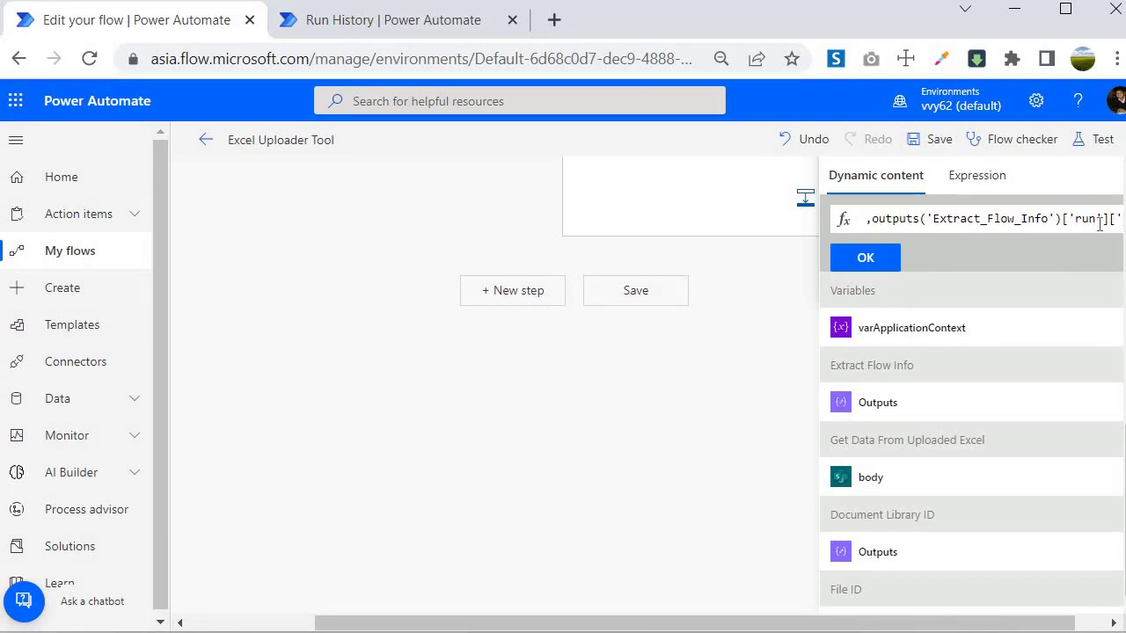
type("name'])")
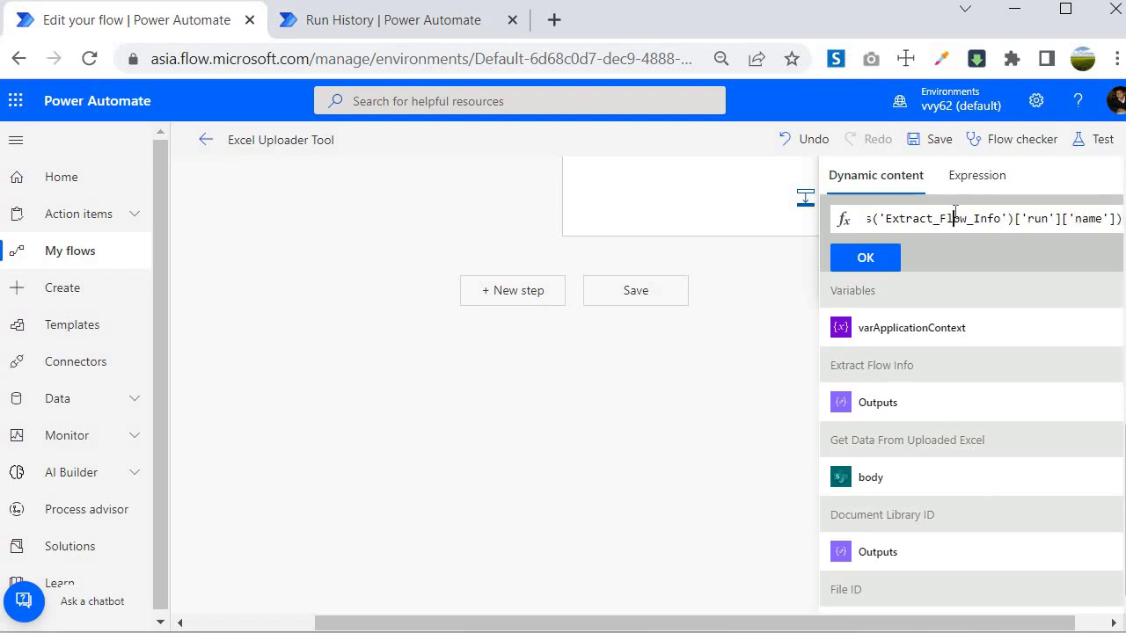
key("ctrl+a")
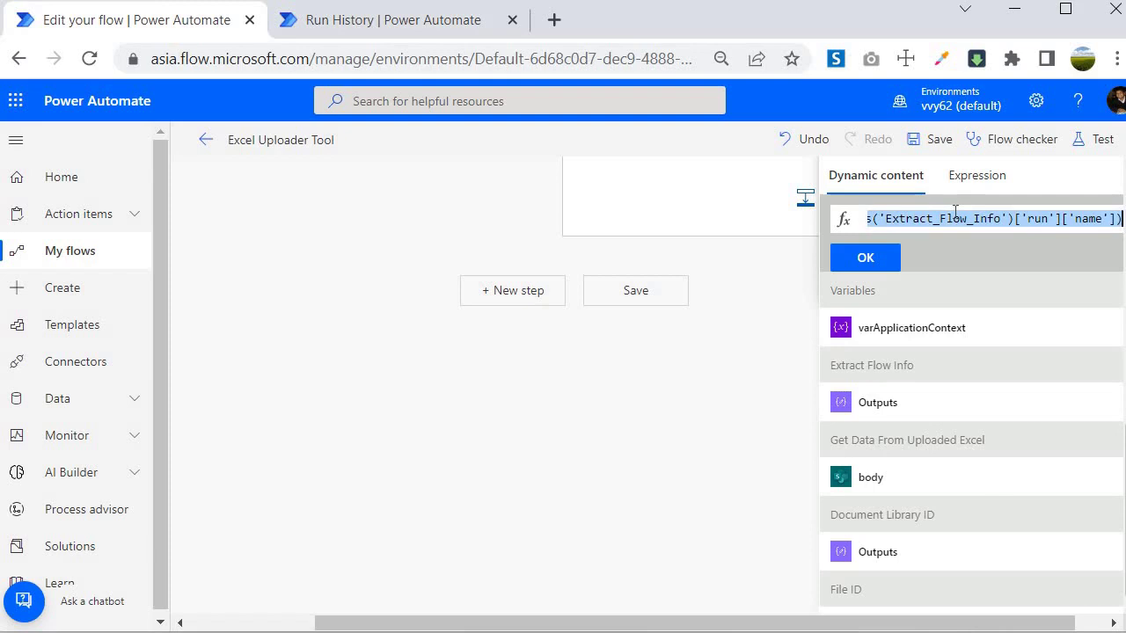
left_click(866, 256)
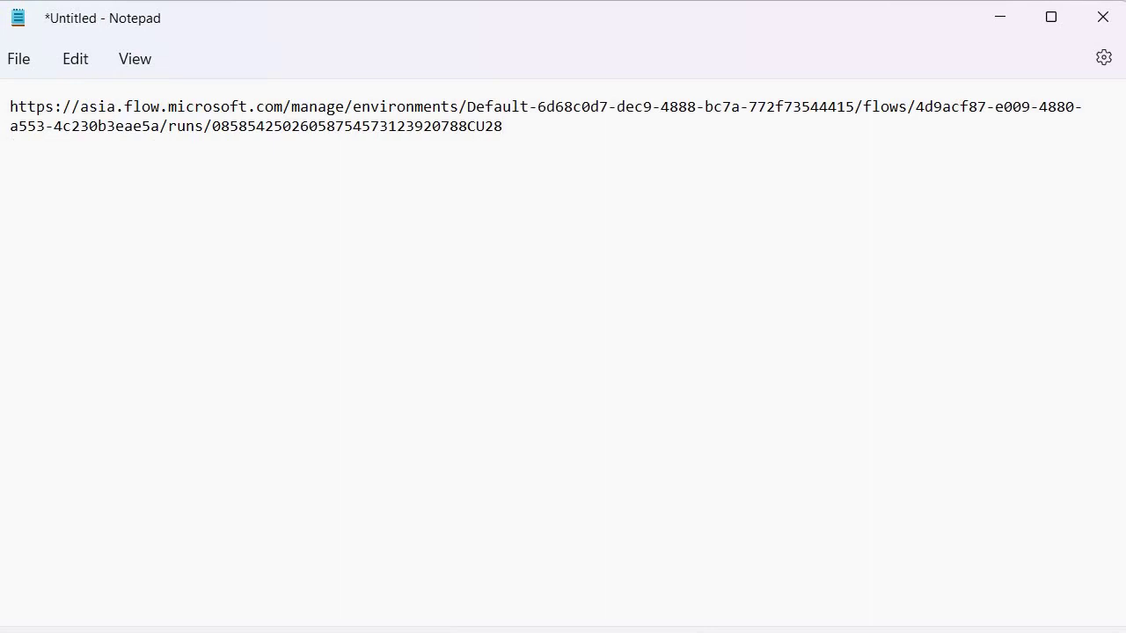
- Paste the concat expression into Notepad beneath the sample run URL
type("concat('https://asia.flow.microsoft.com/manage/environments/', outputs('Extract_Flow_Info')['tags']['environmentName'],'/flows/',outputs('Extract_Flow_Info')['name'],'/runs/',outputs('Extract_Flow_Info')['run']['name'])")
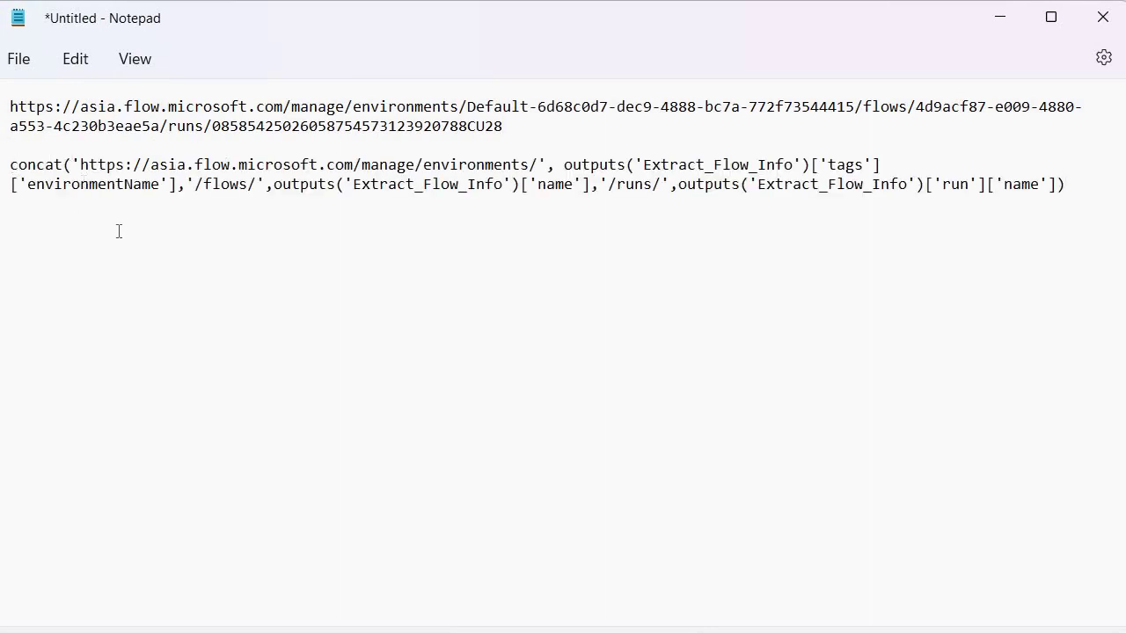
triple_click(511, 131)
left_click(85, 164)
- Highlight the expression's base address, tags lookup, environmentName and /flows/ parts for comparison
left_click_drag(81, 165, 537, 167)
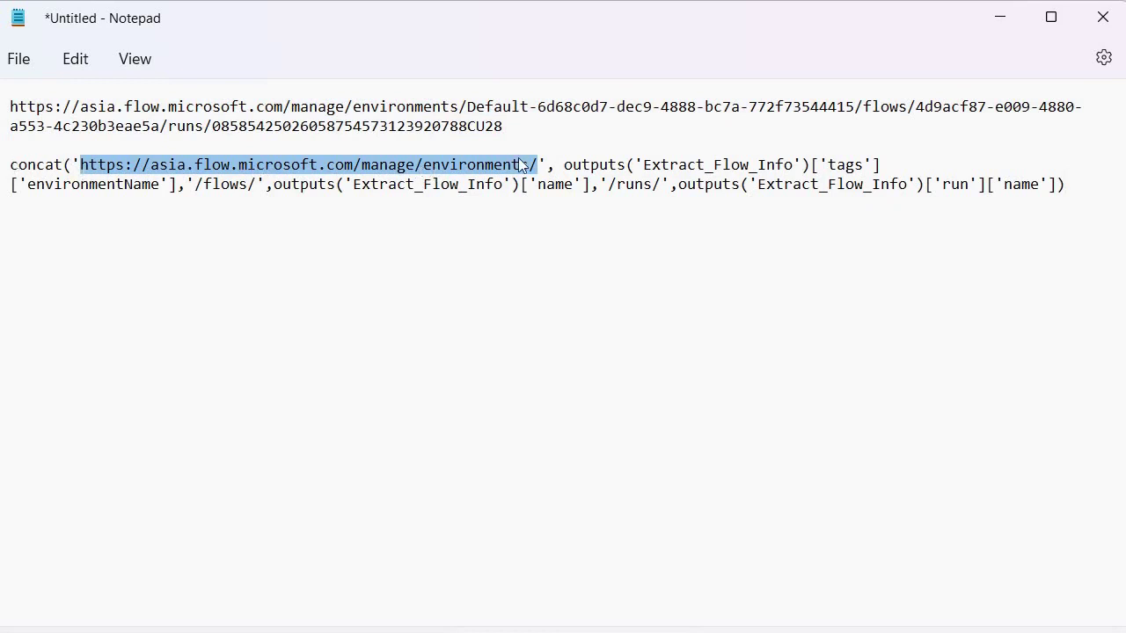
left_click_drag(566, 164, 887, 166)
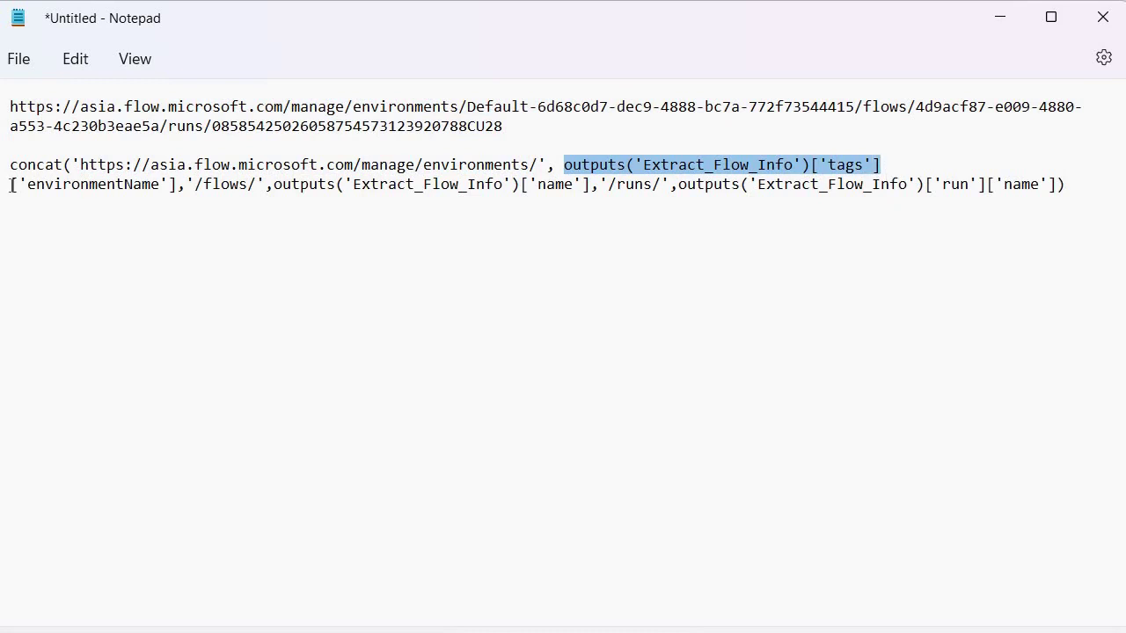
left_click_drag(10, 184, 181, 186)
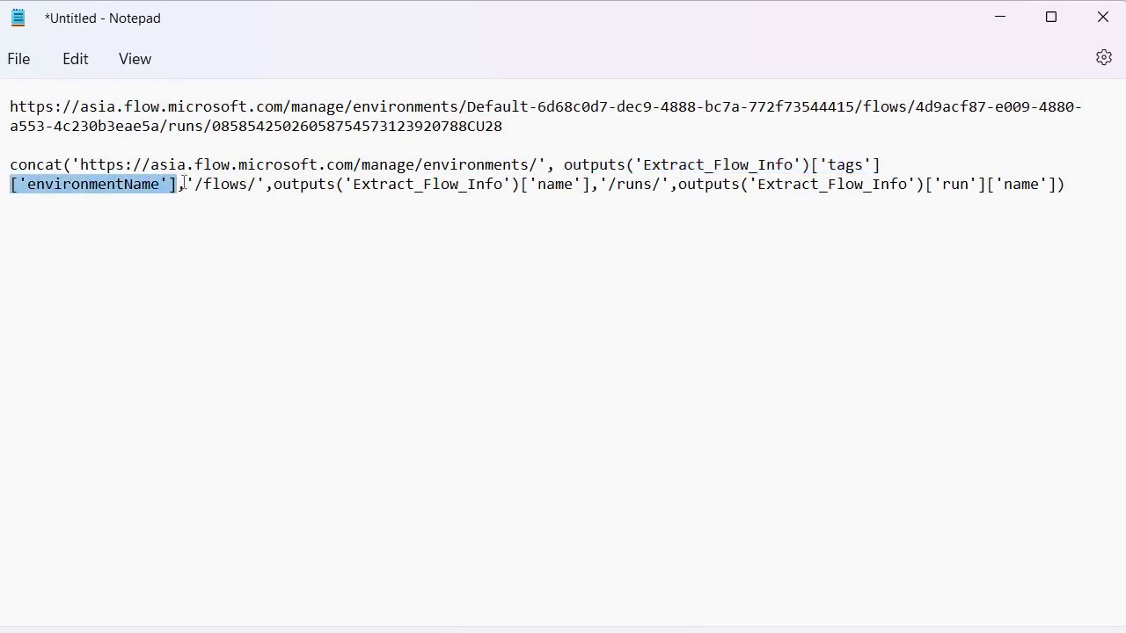
left_click_drag(193, 184, 968, 218)
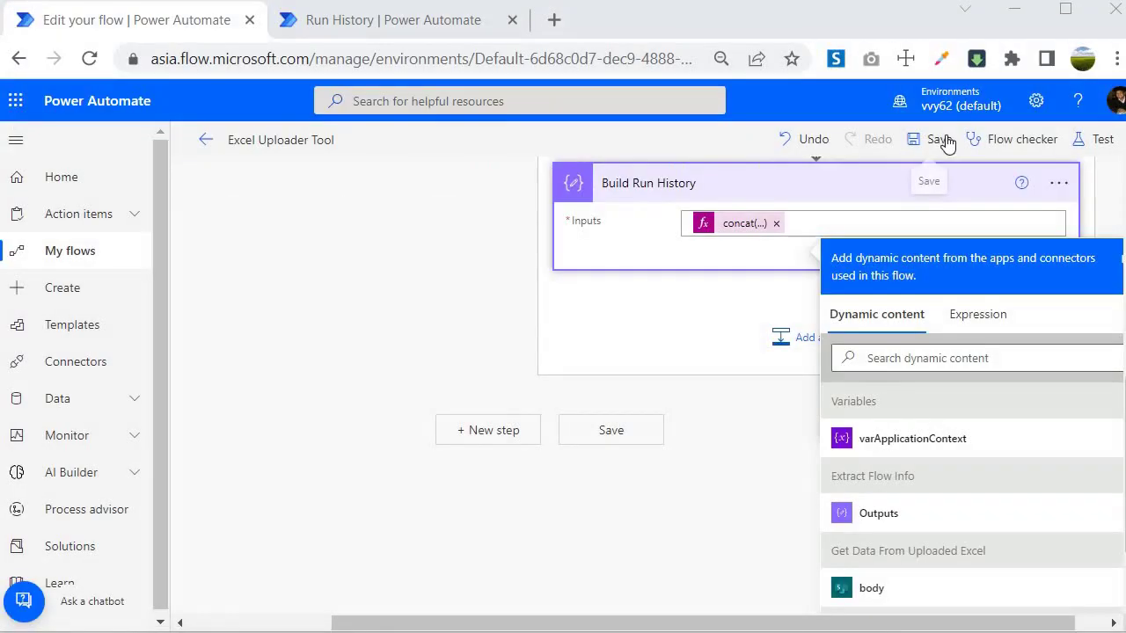
- Save the Excel Uploader Tool flow and review its actions
left_click(938, 138)
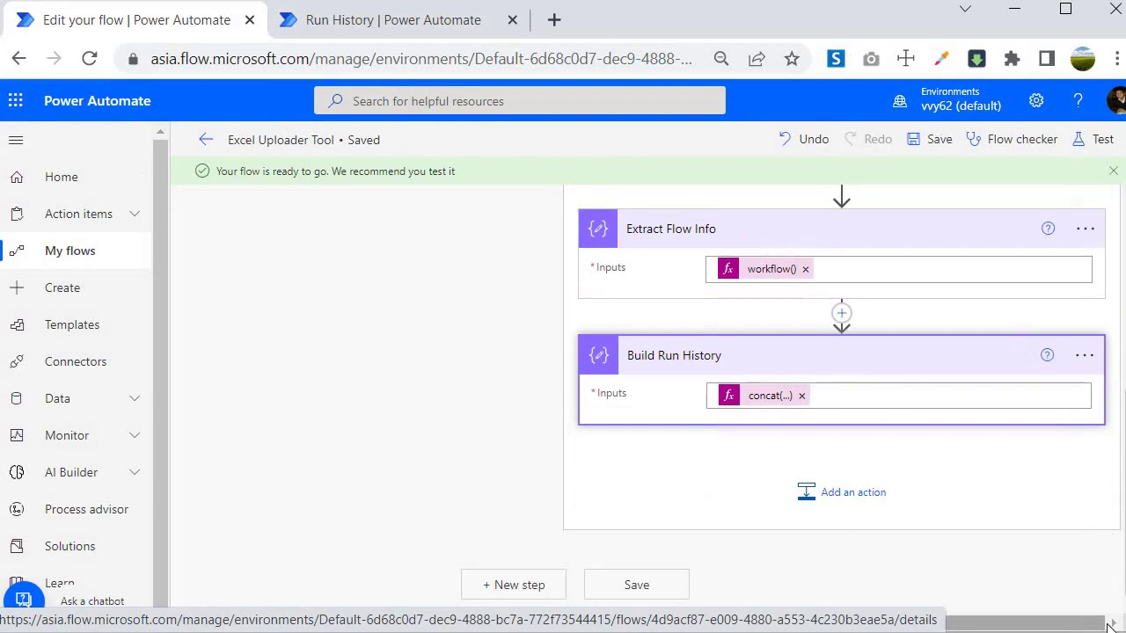
scroll(502, 502, "up", 5)
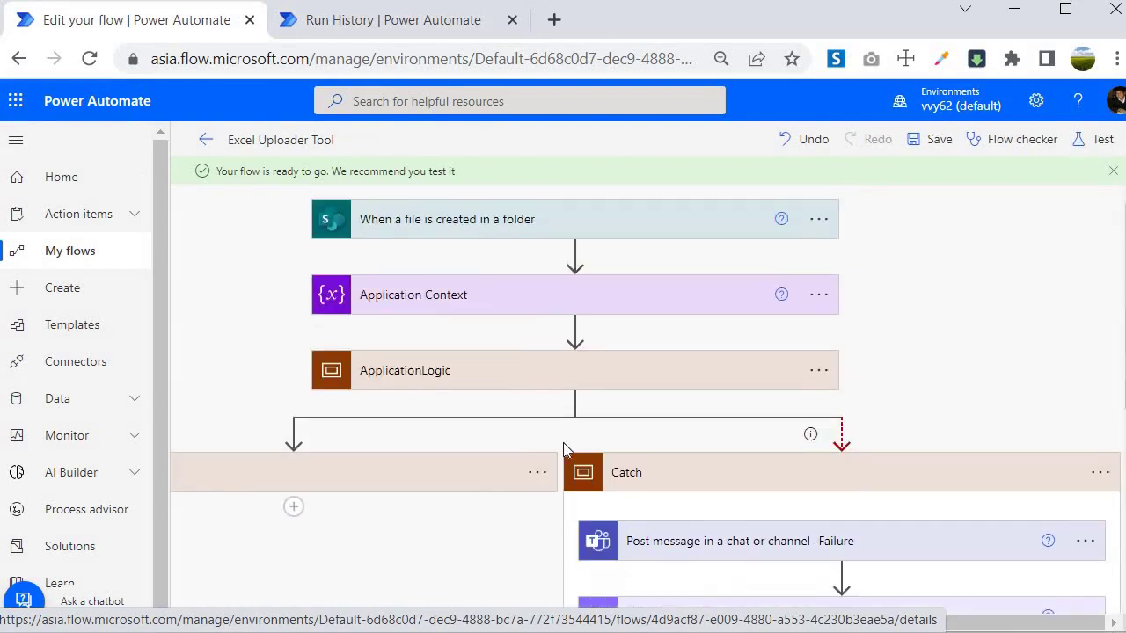
scroll(668, 373, "down", 1)
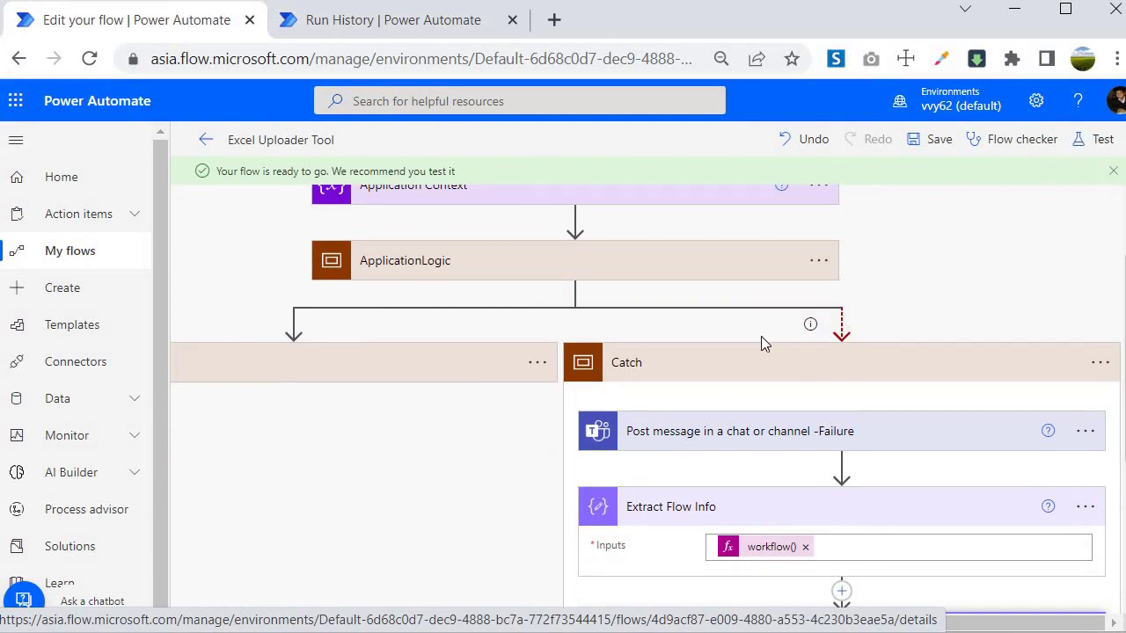
scroll(665, 329, "down", 3)
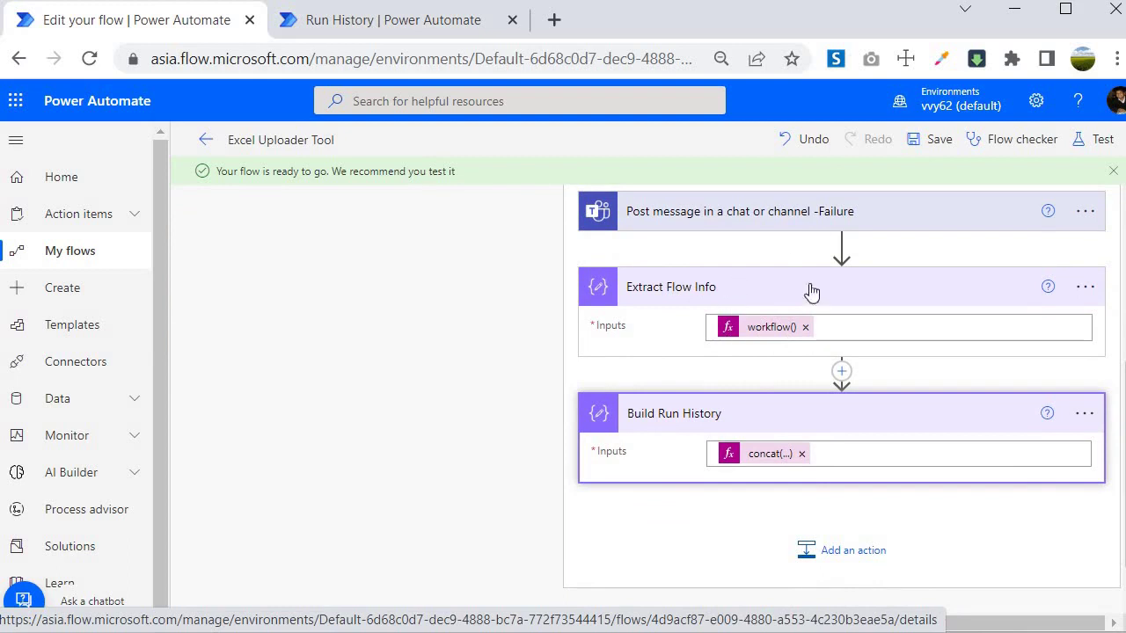
- Set up a test that runs automatically with a recently used trigger
left_click(1071, 156)
left_click(865, 247)
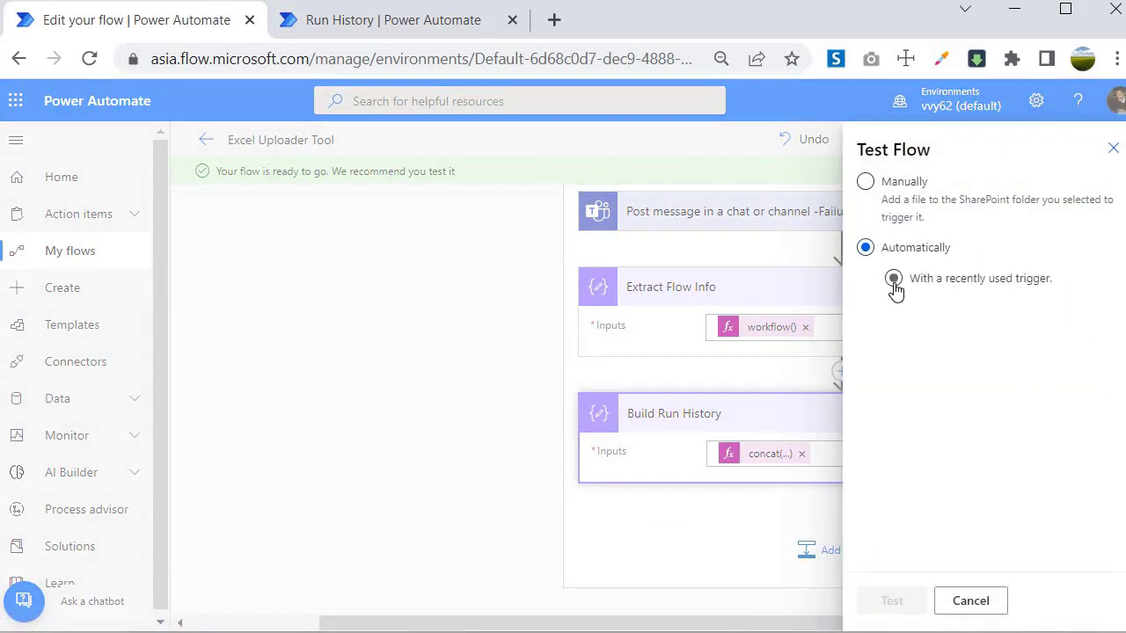
left_click(893, 280)
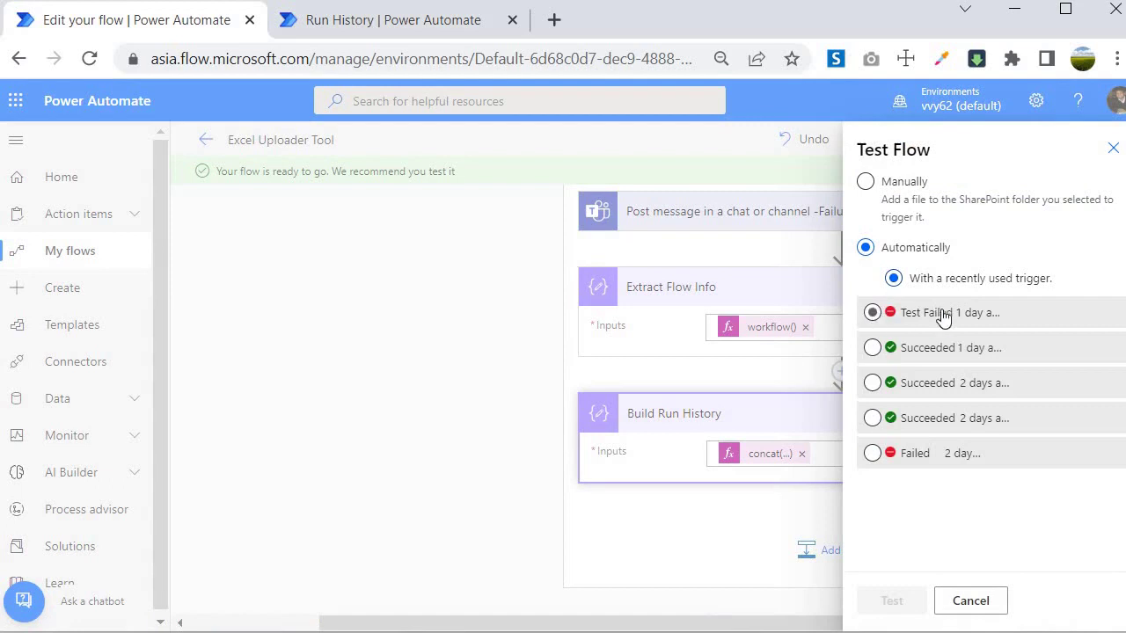